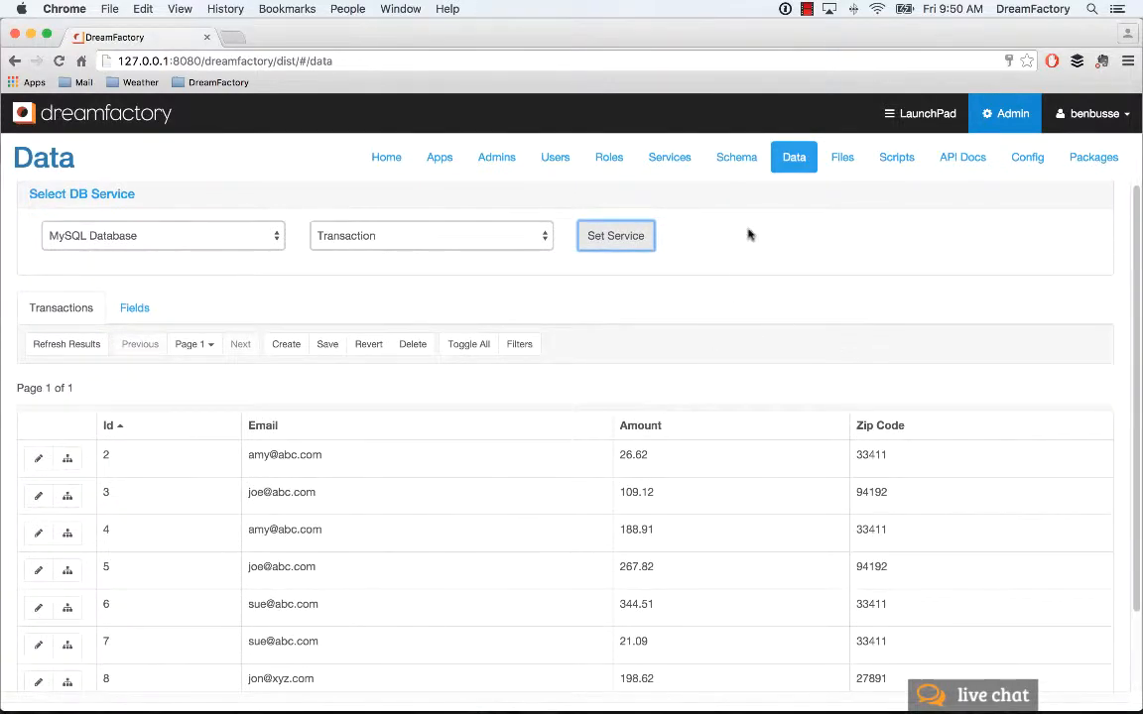
- Open the schema of the Transaction table in the MySQL Database service and go to its list of fields
click(734, 163)
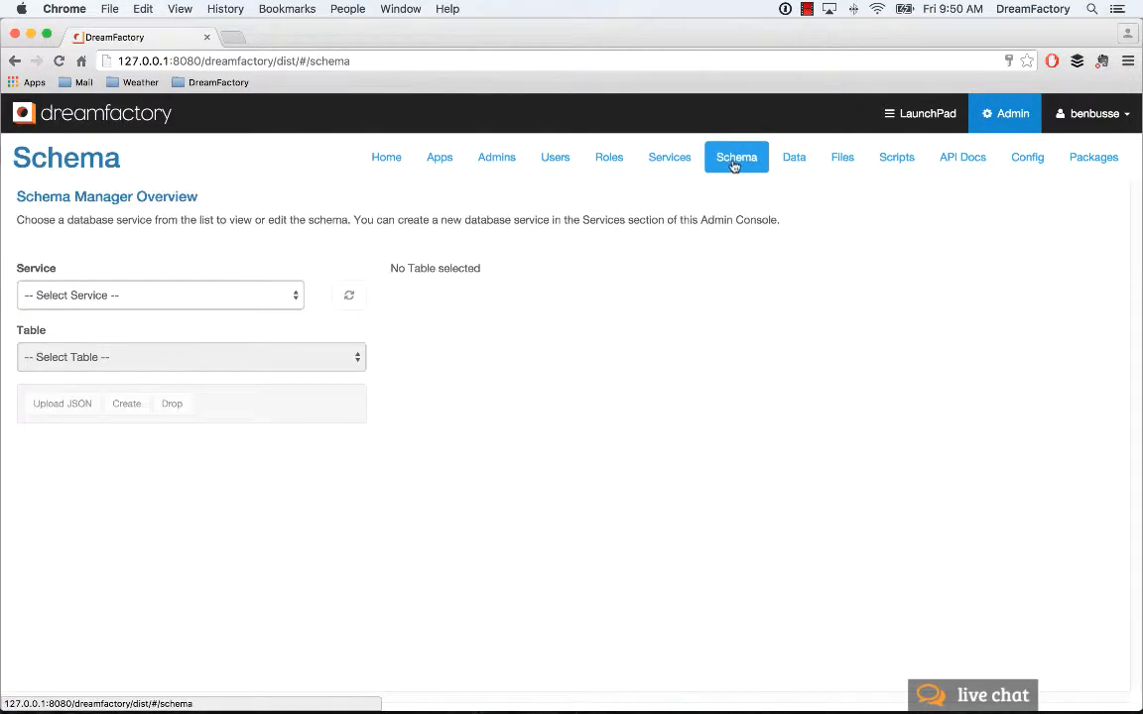
click(295, 296)
click(225, 326)
click(250, 361)
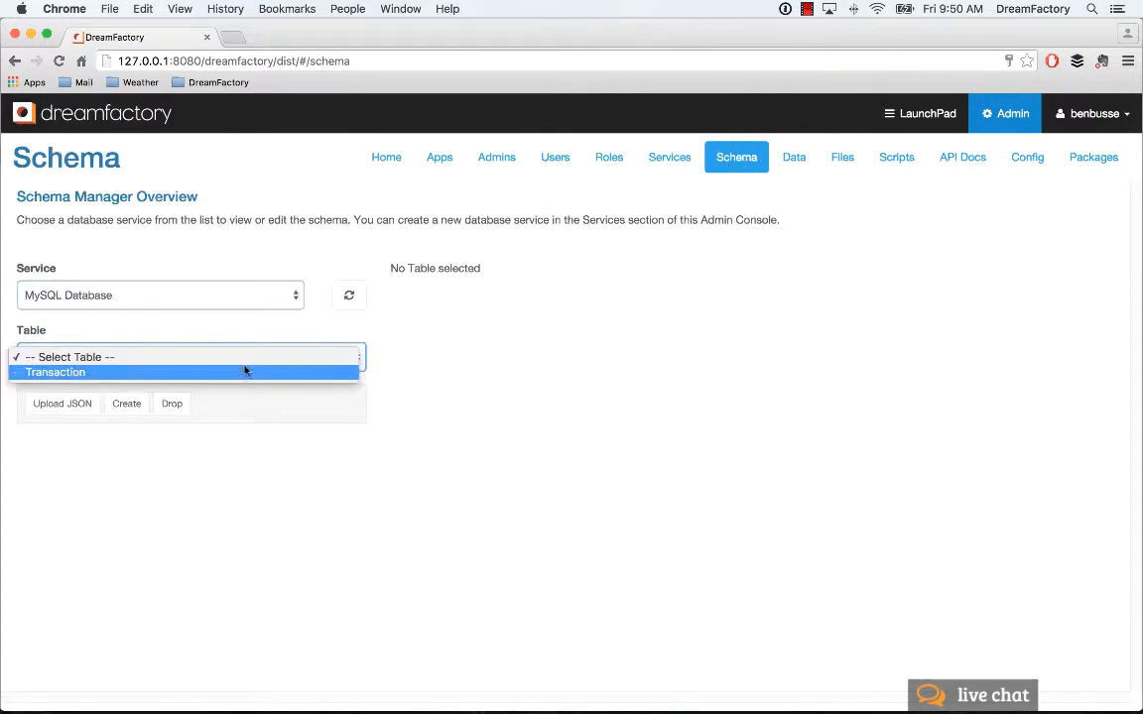
click(242, 372)
scroll(648, 408, down, 5)
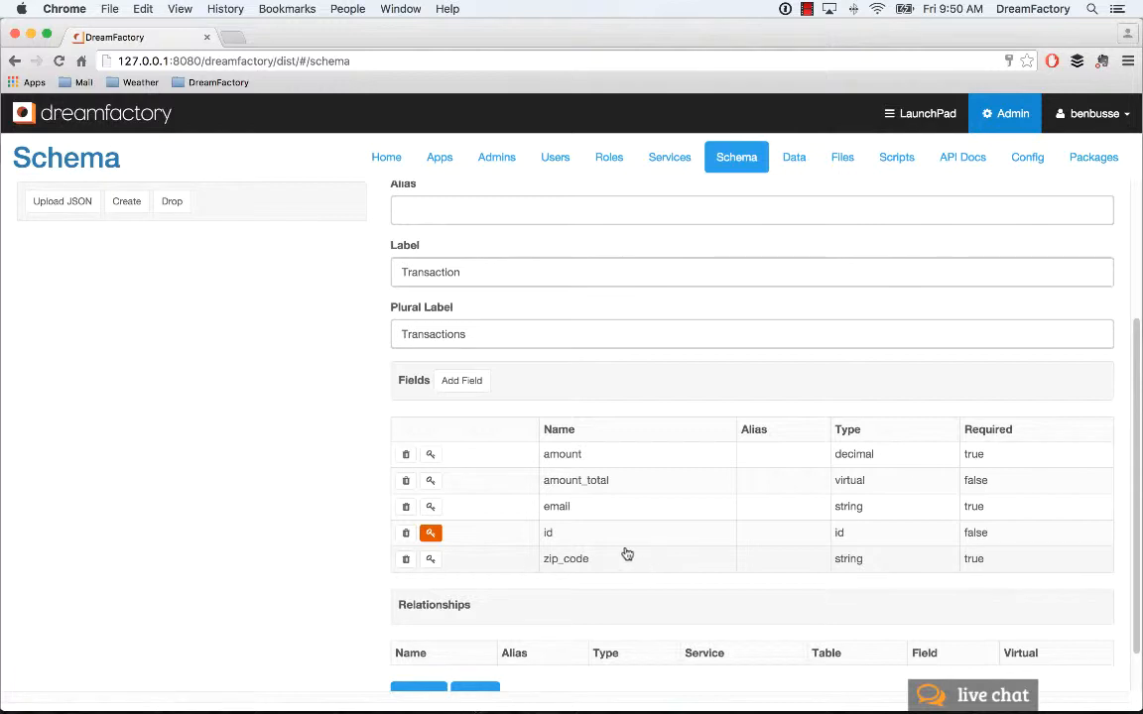
- Examine the amount_total field's definition, including its name, available types, DB function, return type and aggregate setting
click(614, 484)
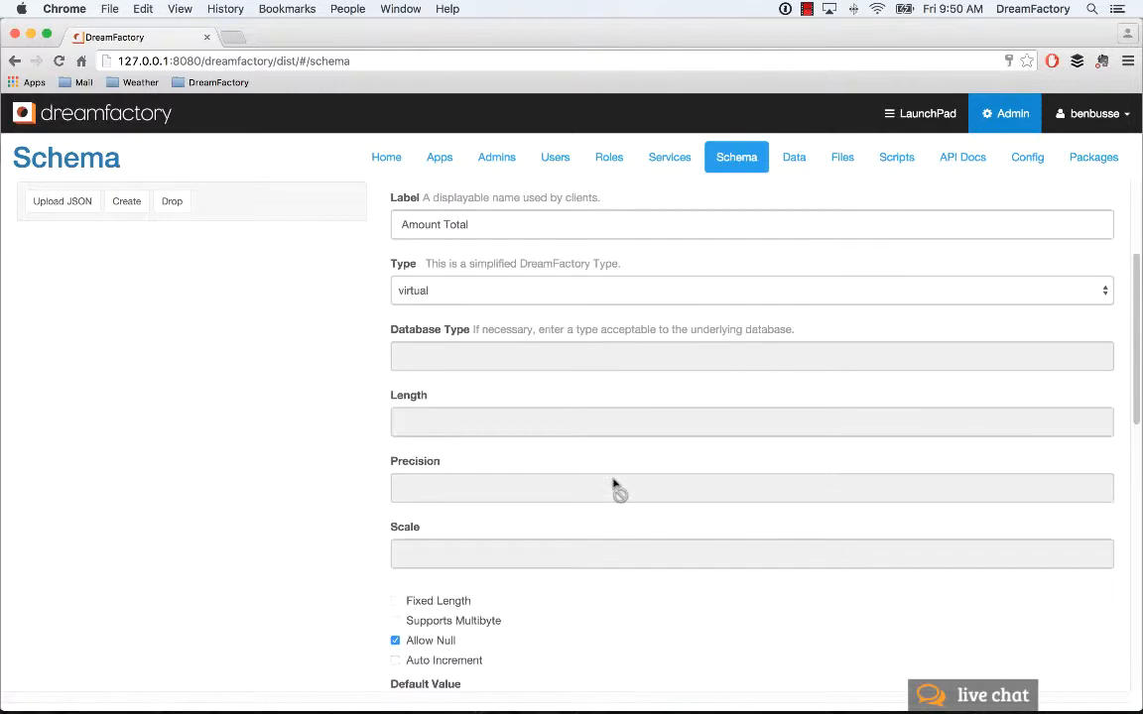
scroll(653, 328, up, 4)
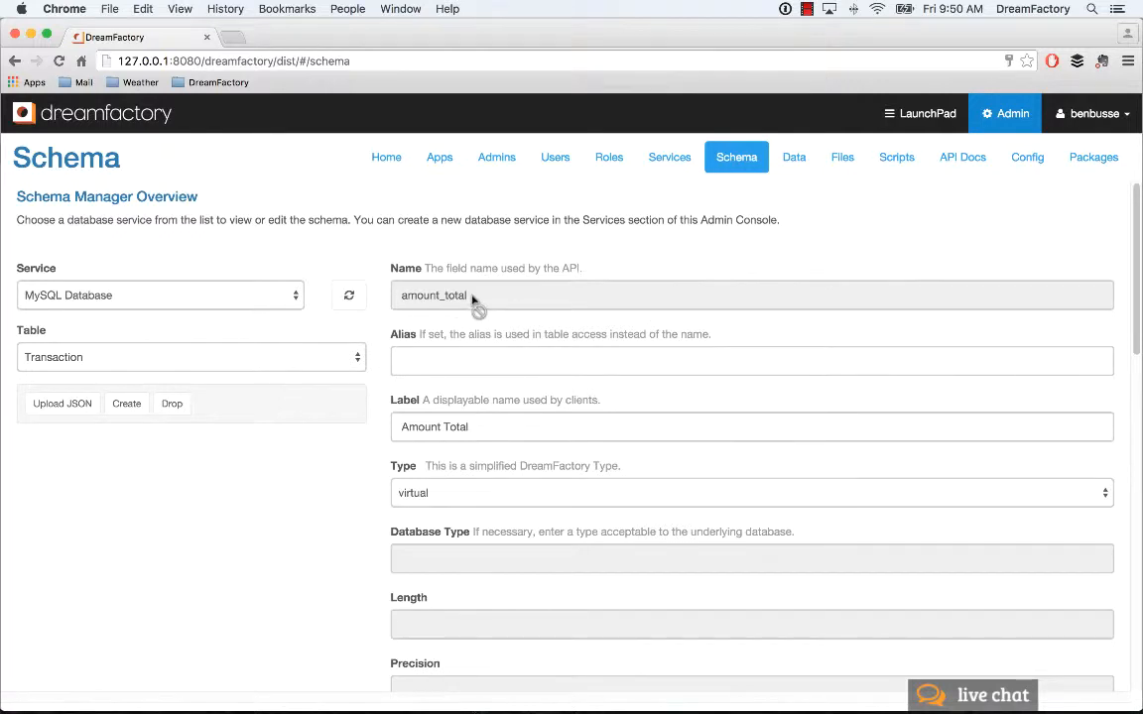
click(445, 501)
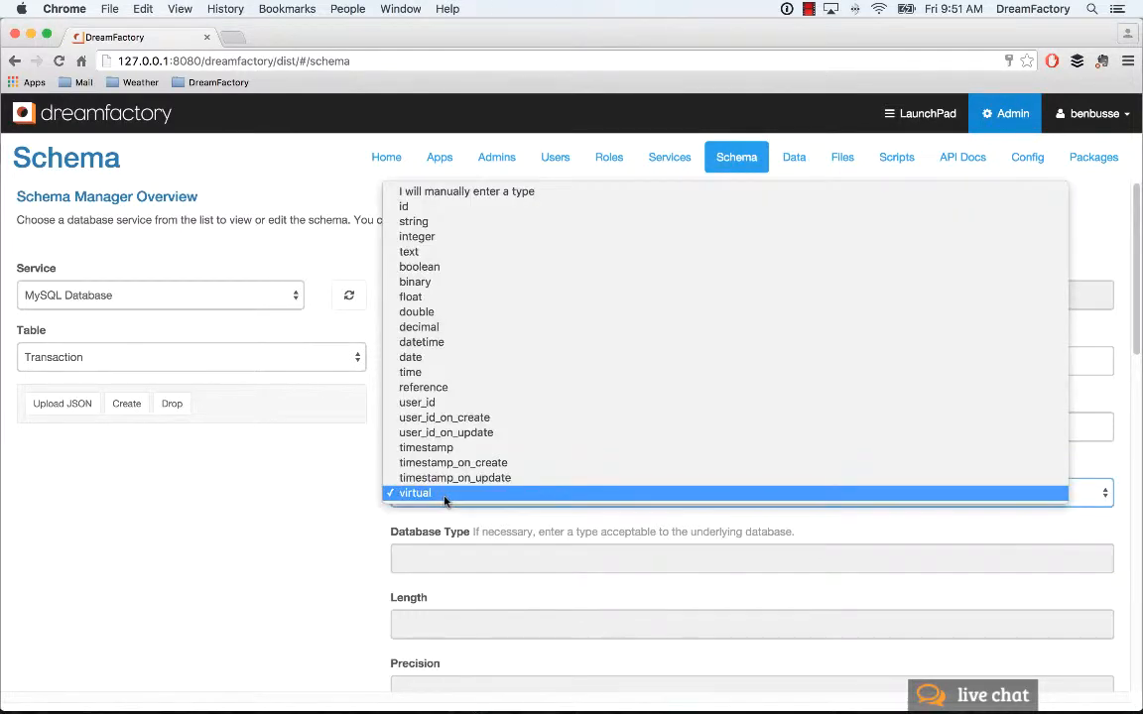
click(445, 501)
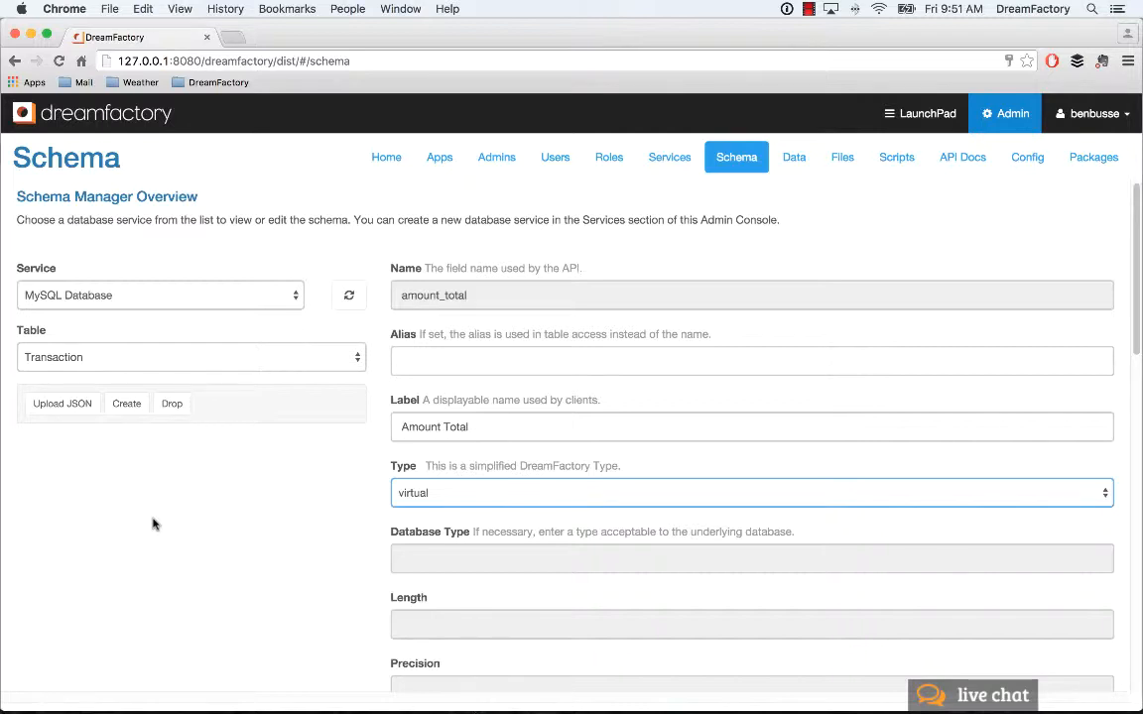
scroll(754, 288, down, 5)
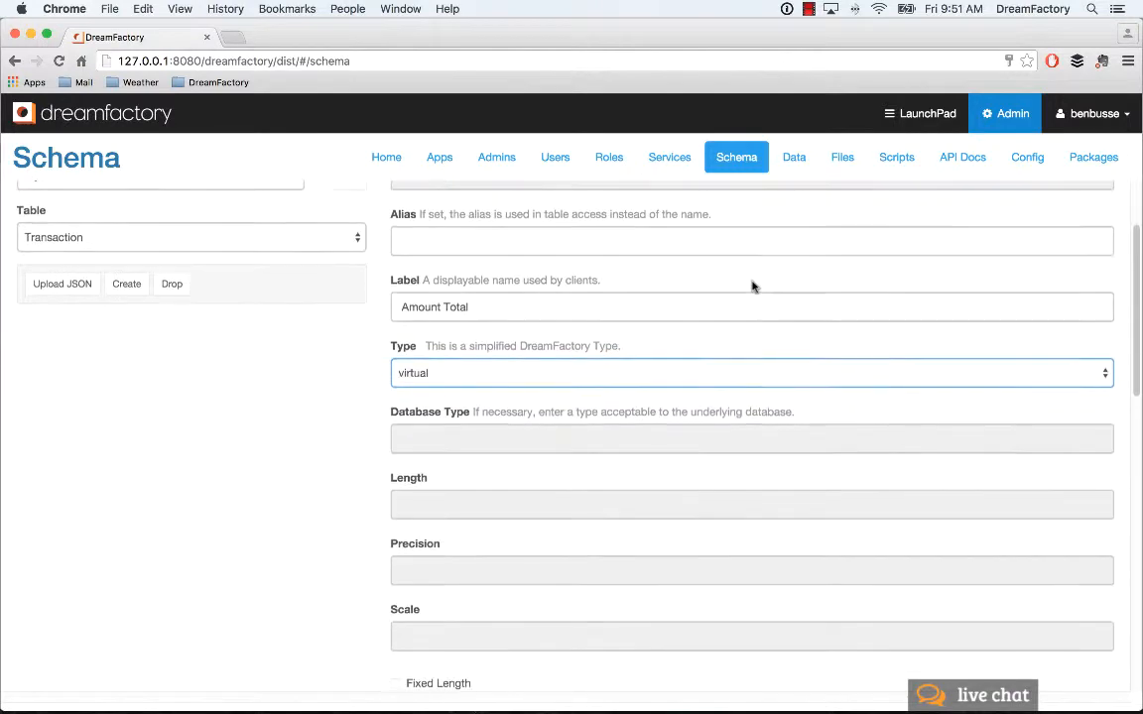
scroll(752, 286, down, 8)
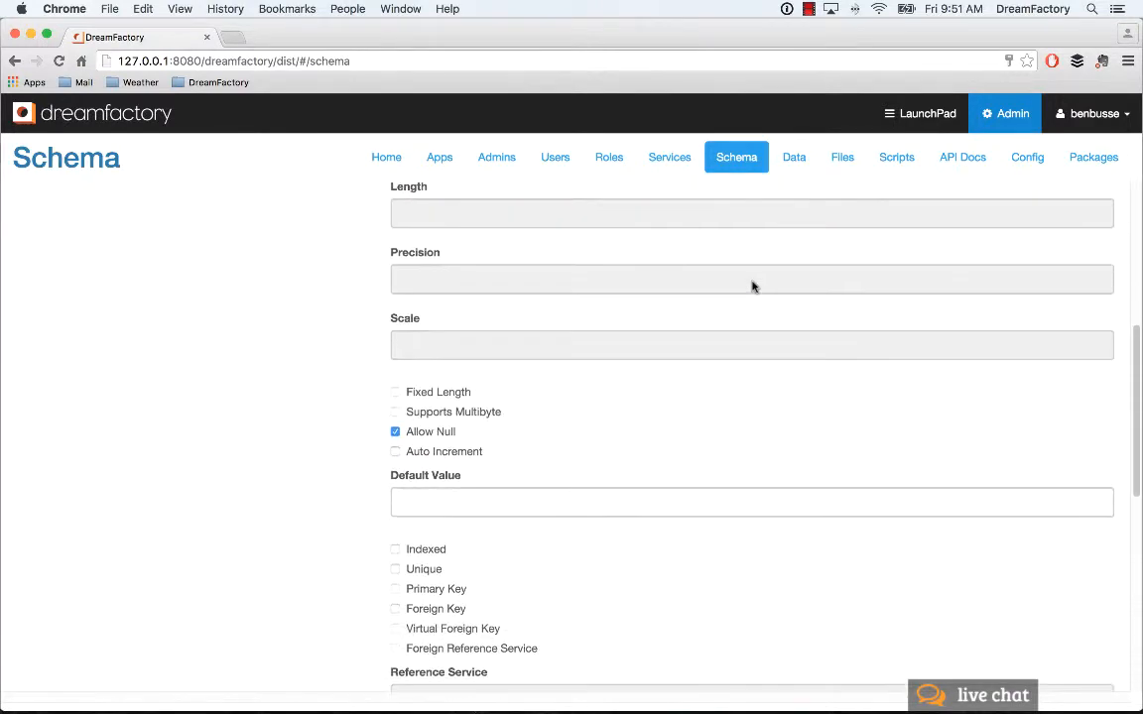
scroll(752, 287, down, 8)
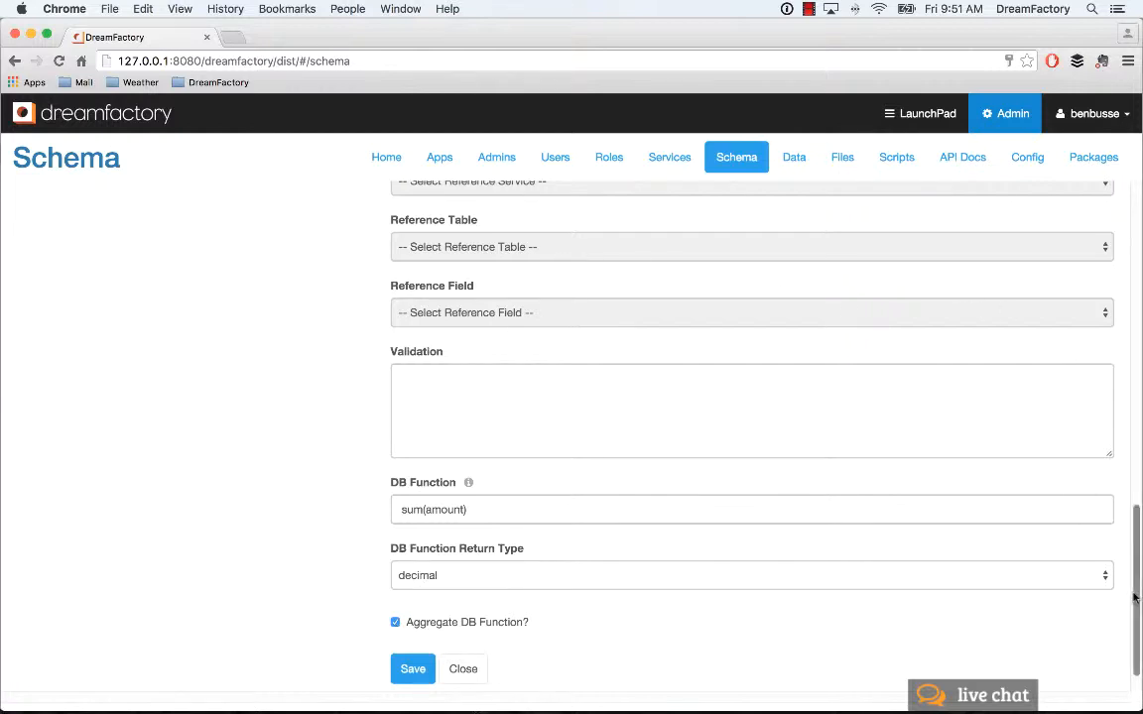
drag(1136, 597, 1136, 199)
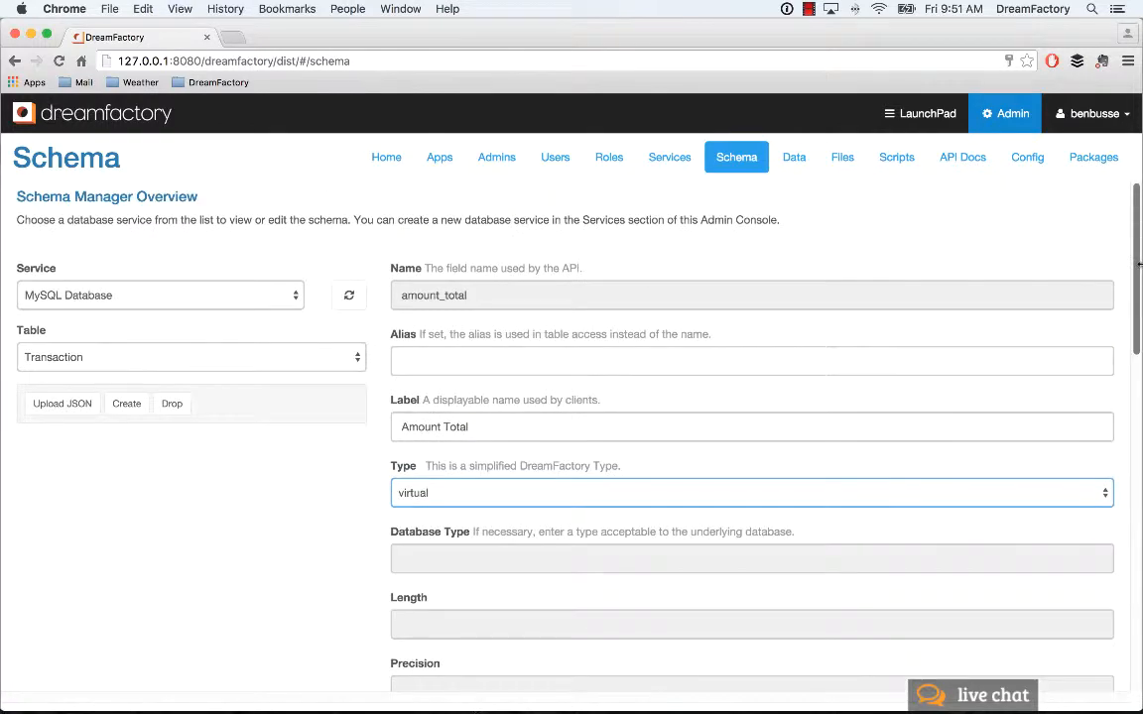
- Open the API Docs and list the mysql service's operations down to the /mysql/_table/{table_name} endpoints
click(957, 158)
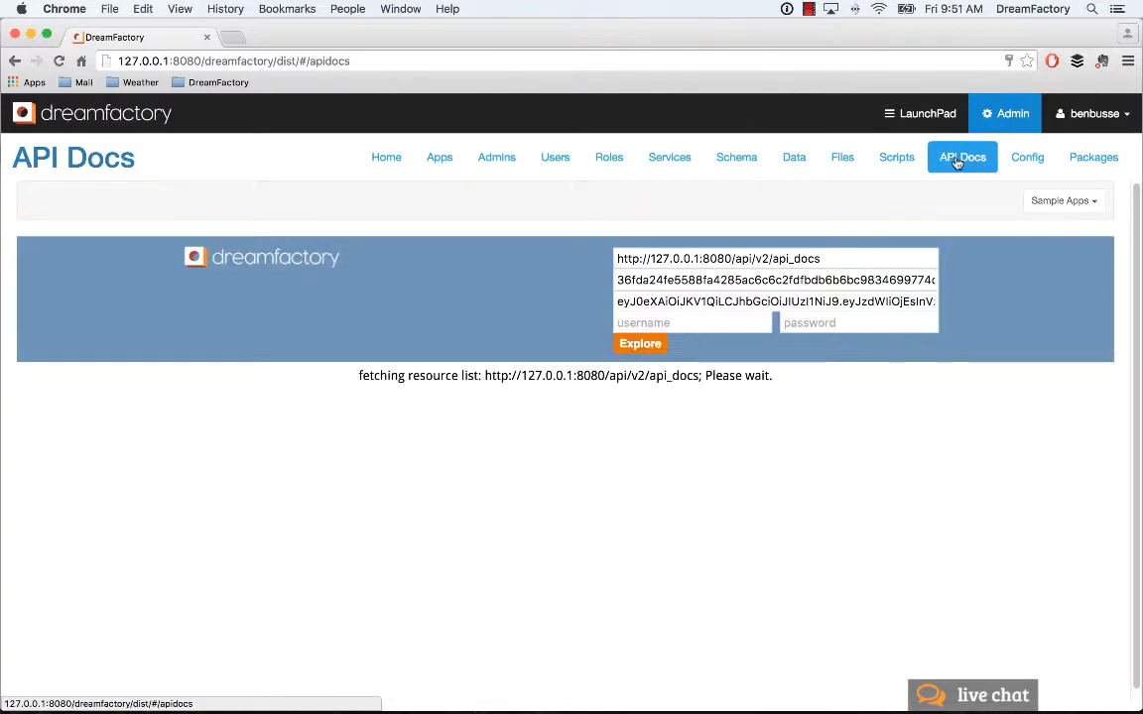
scroll(553, 335, down, 4)
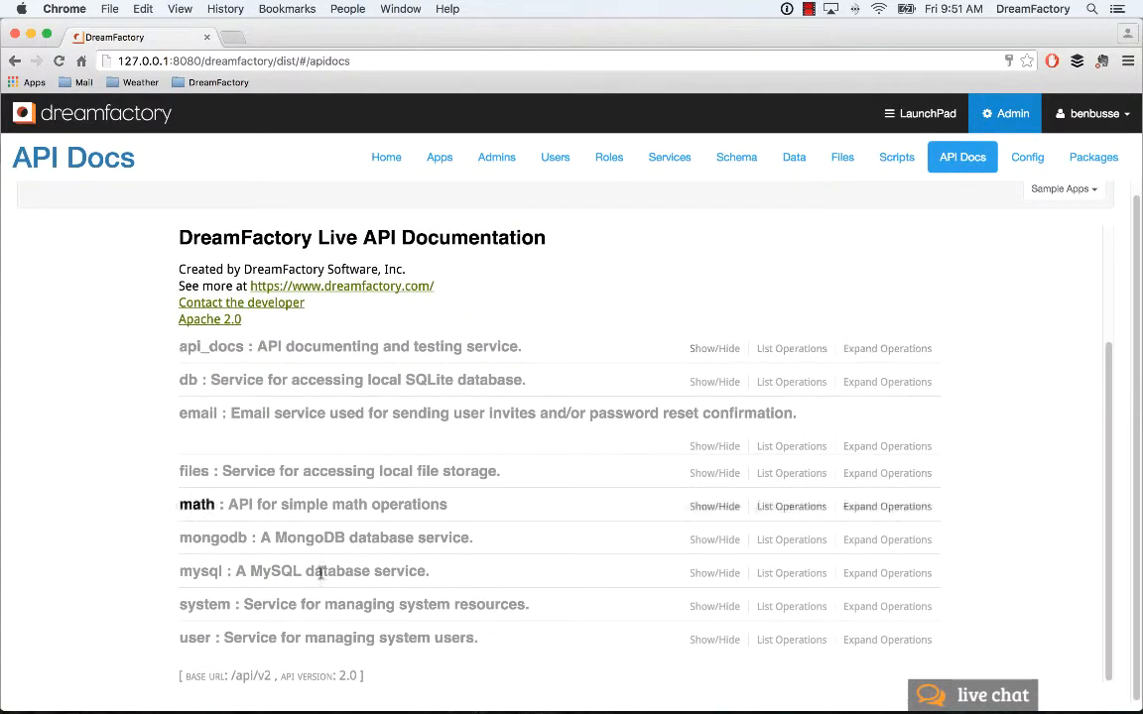
click(201, 572)
scroll(434, 452, down, 5)
scroll(439, 452, up, 1)
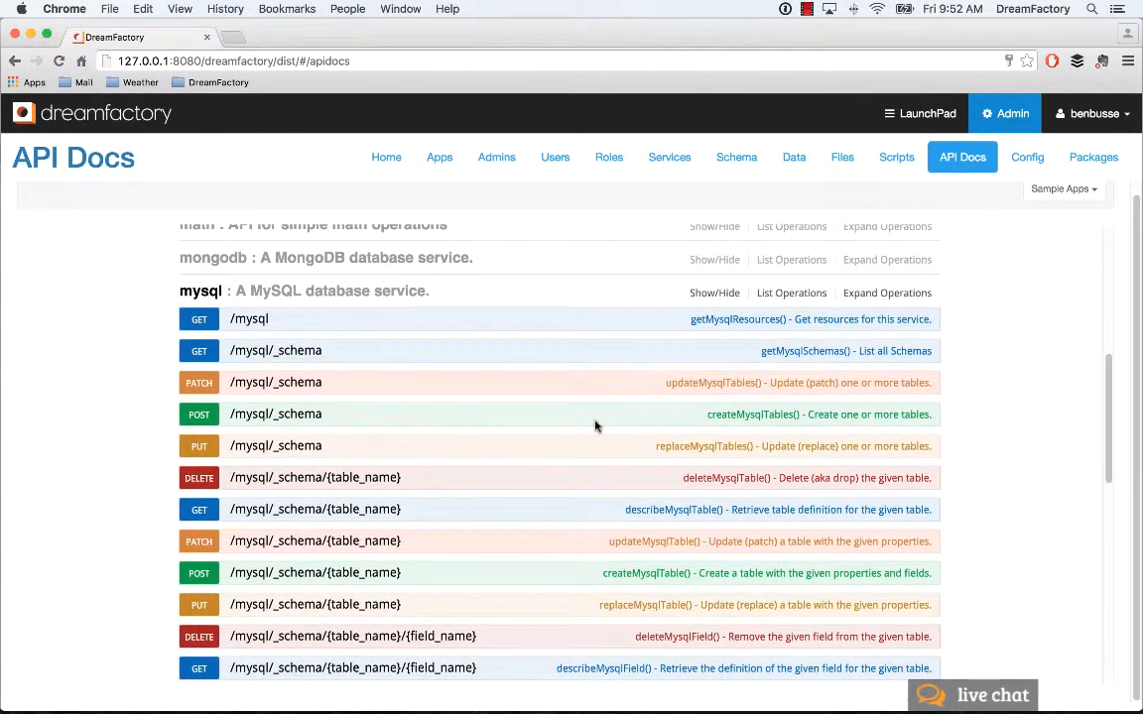
scroll(1005, 395, down, 5)
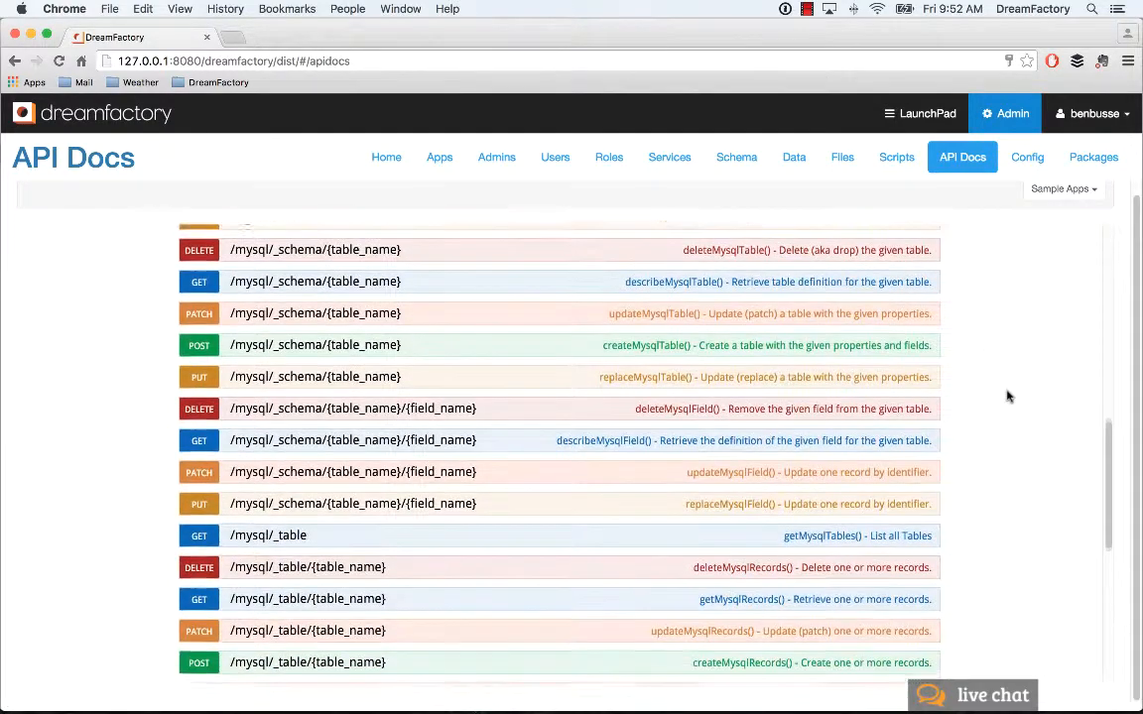
scroll(1007, 396, down, 3)
scroll(1007, 396, down, 2)
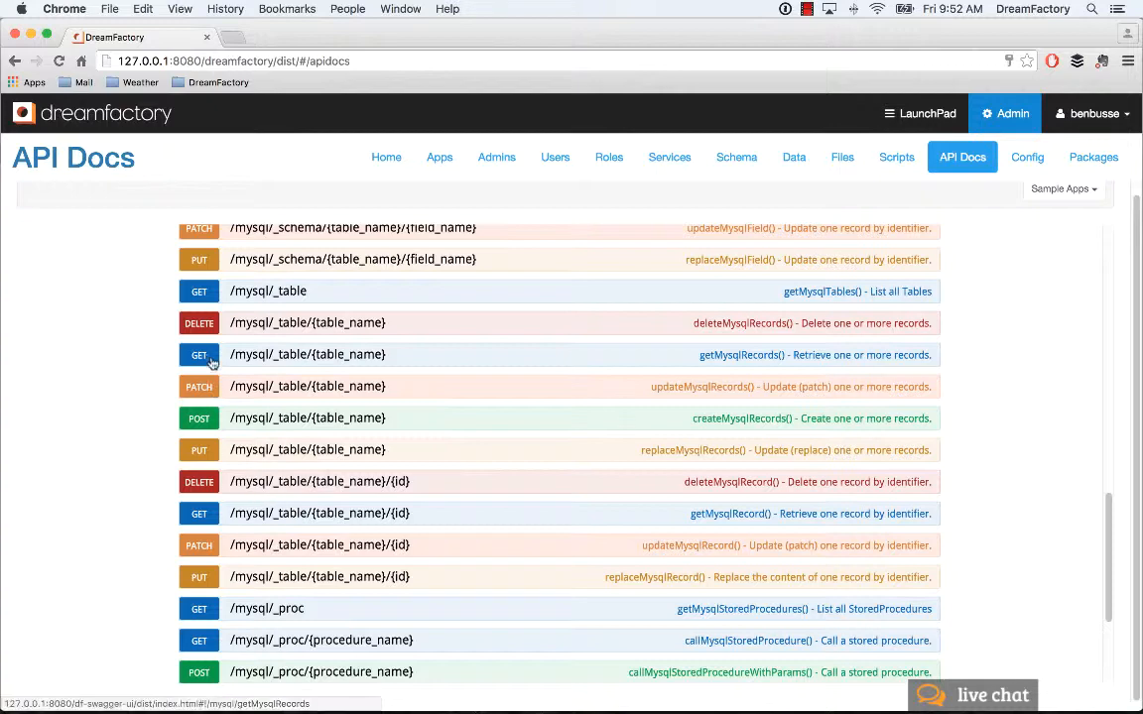
- Expand the GET /mysql/_table/{table_name} operation and set its table_name parameter to transaction
click(490, 347)
scroll(758, 335, down, 1)
scroll(758, 335, down, 7)
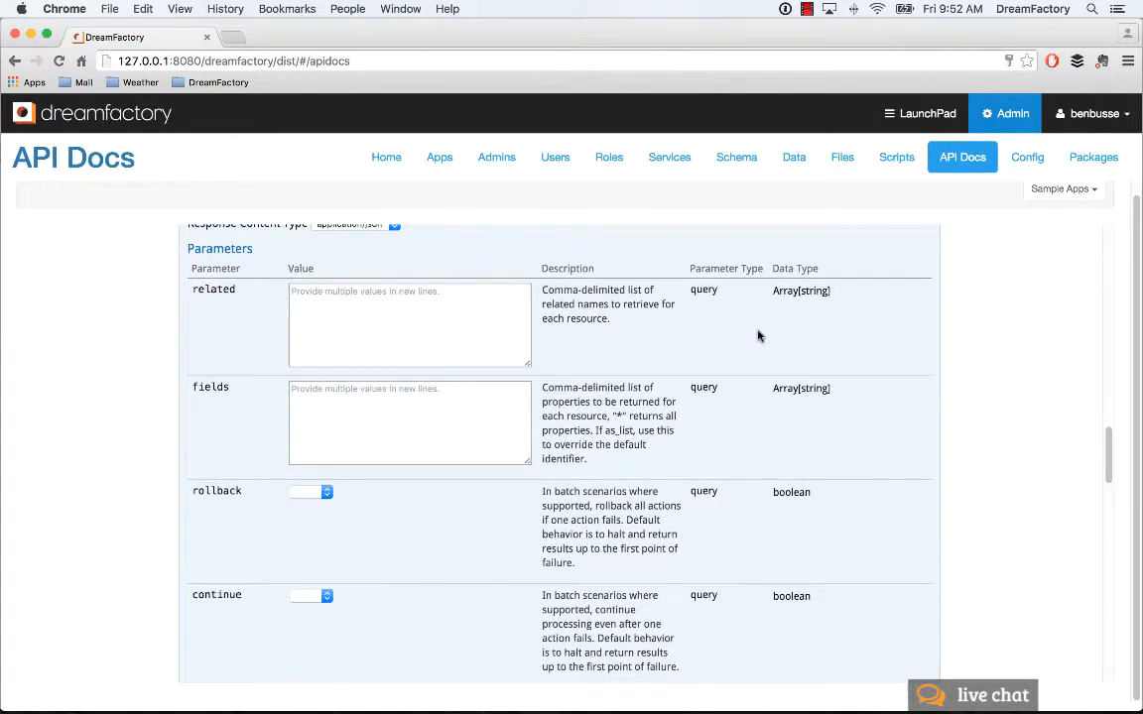
scroll(758, 335, down, 3)
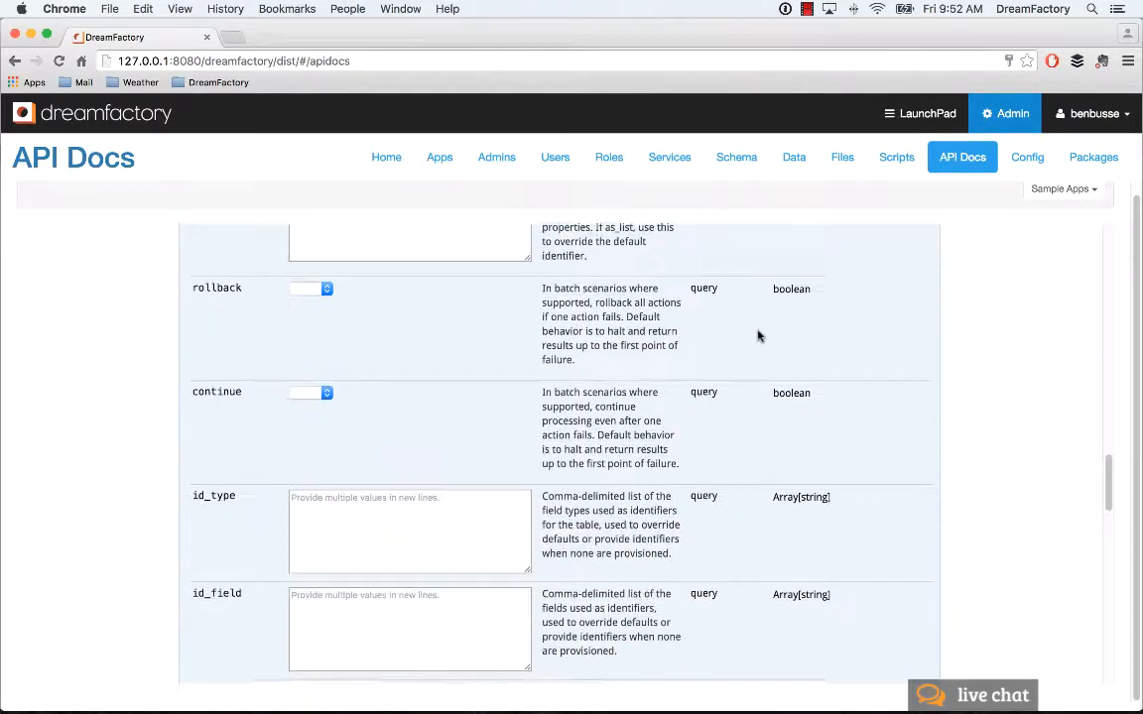
scroll(758, 333, down, 2)
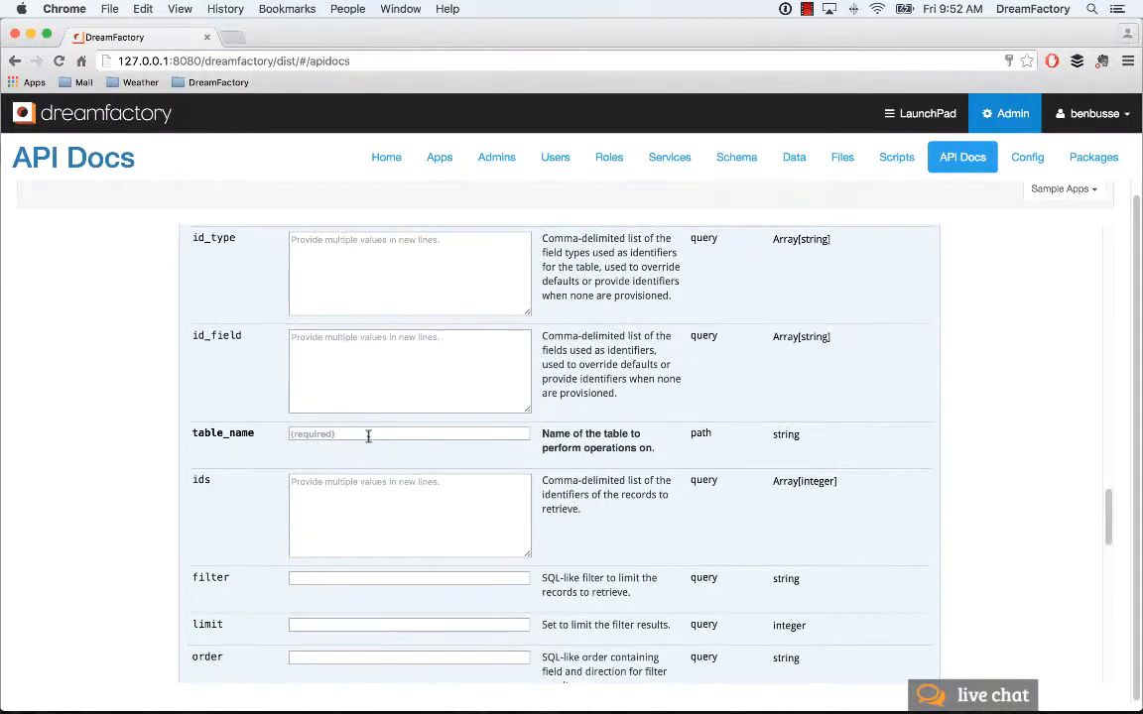
click(370, 433)
text(transaction)
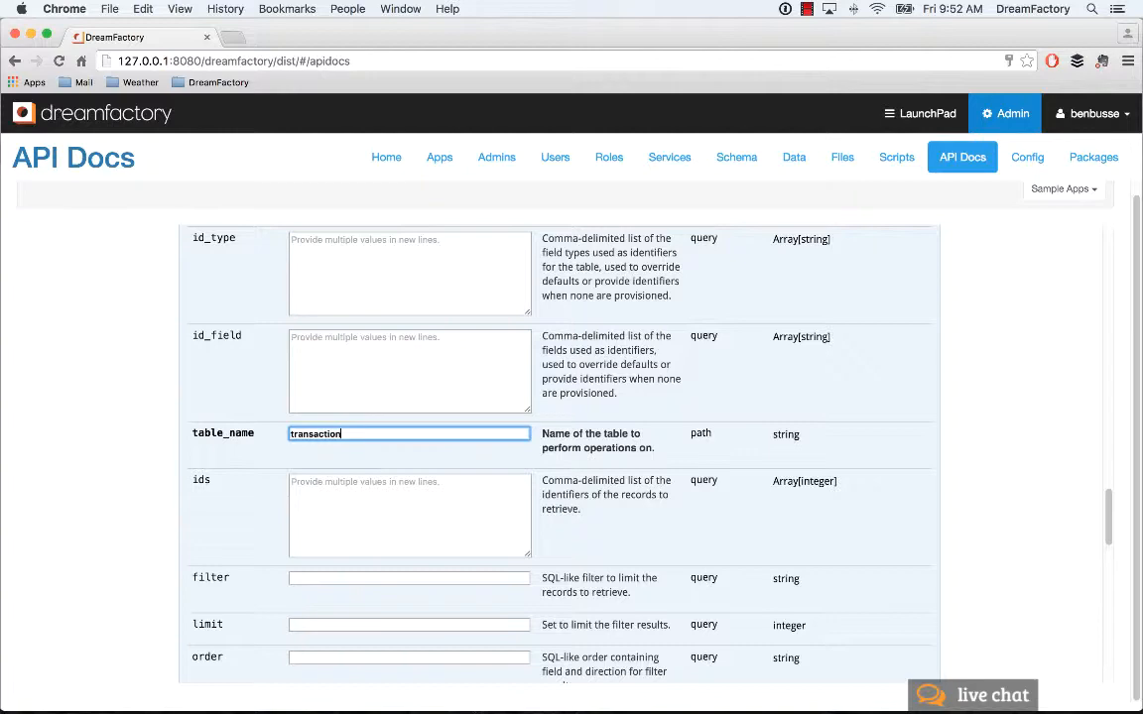
- Set the fields parameter of the GET request to amount_total
scroll(372, 460, up, 5)
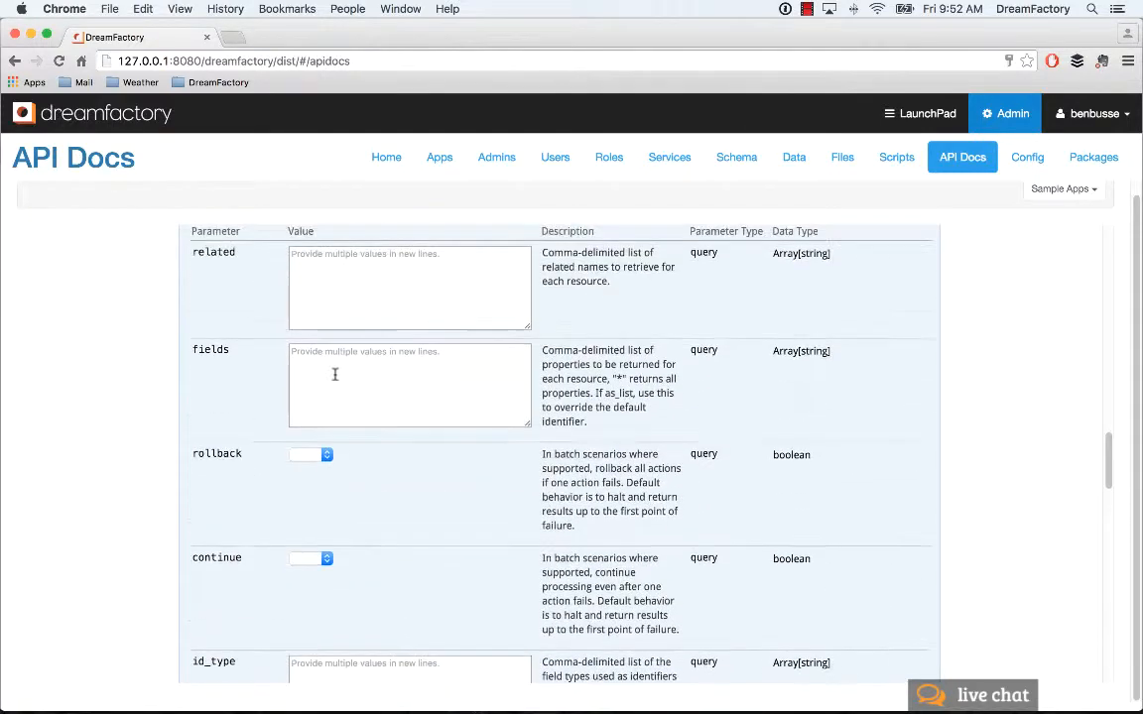
click(336, 355)
text(amount)
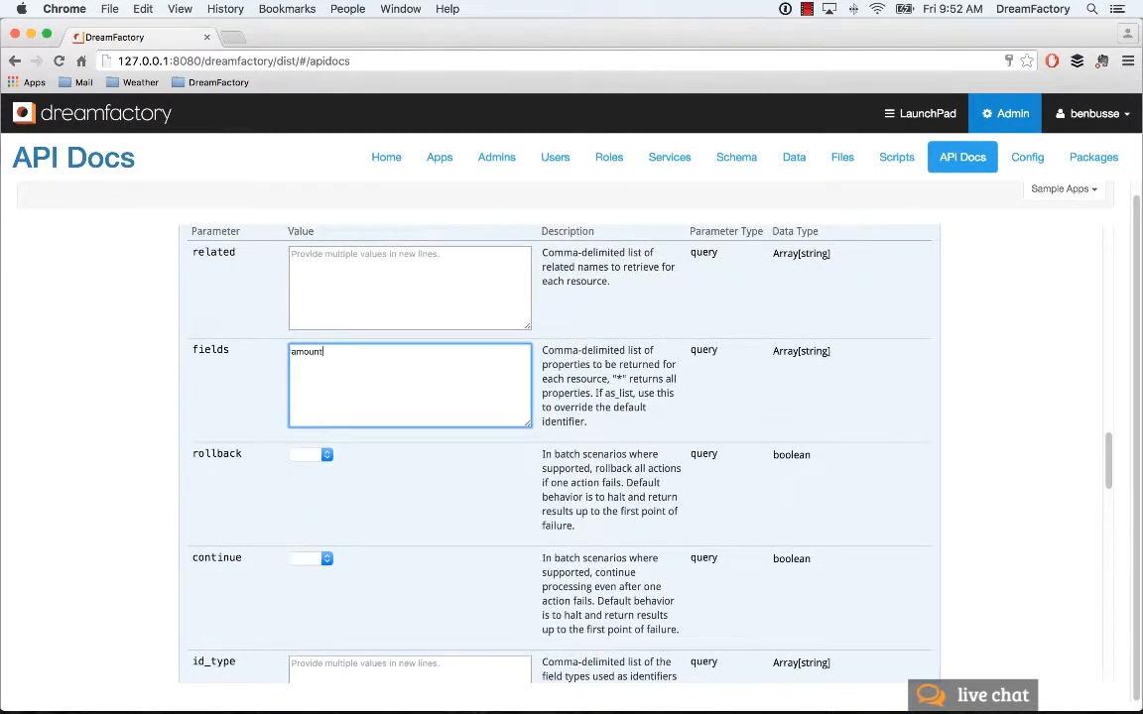
text(_total)
- Try out the GET request for the transaction table and inspect the table name in its request URL
scroll(334, 359, down, 10)
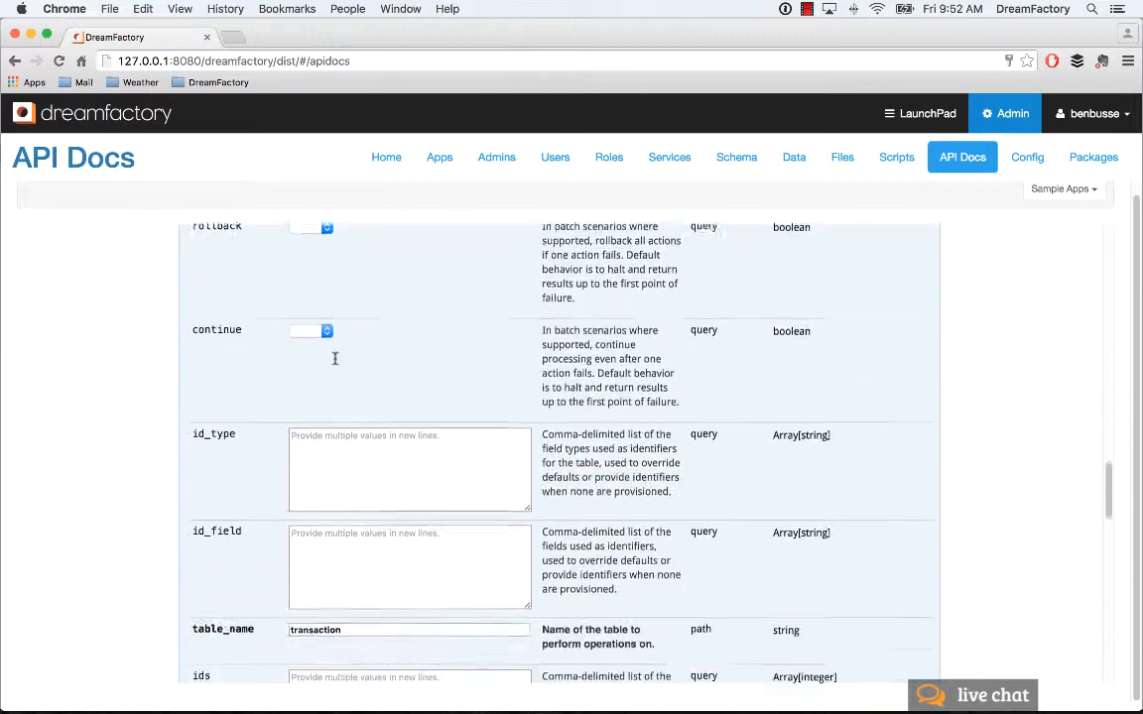
scroll(335, 359, down, 5)
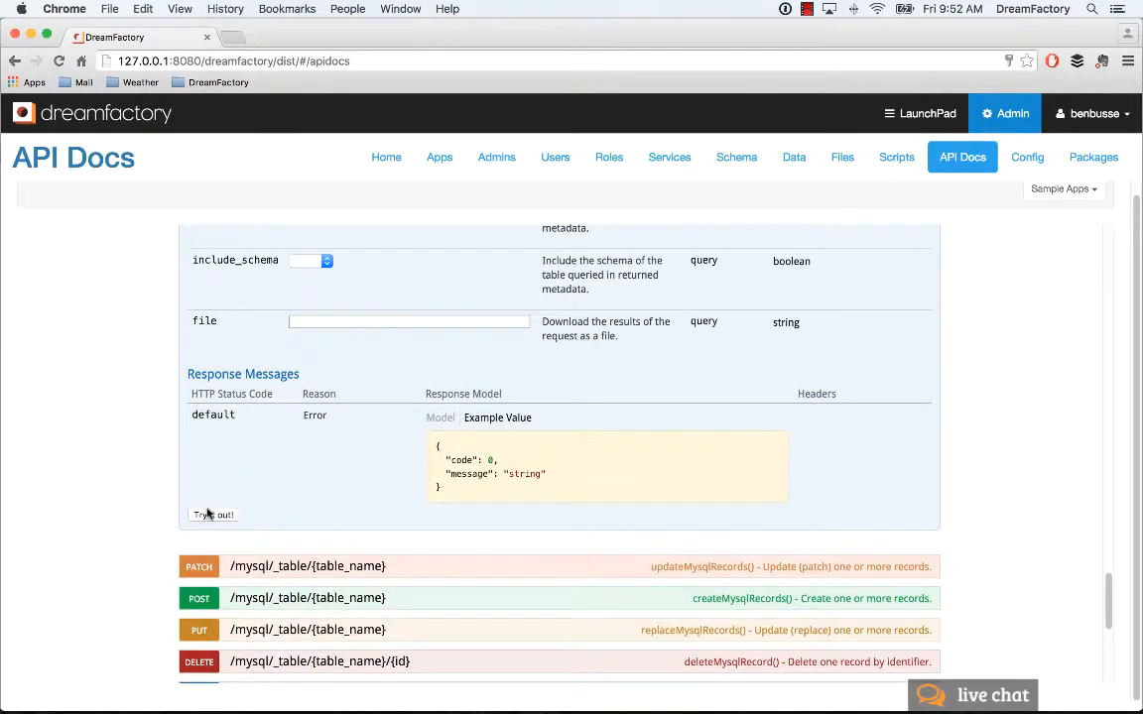
click(213, 515)
scroll(612, 352, down, 5)
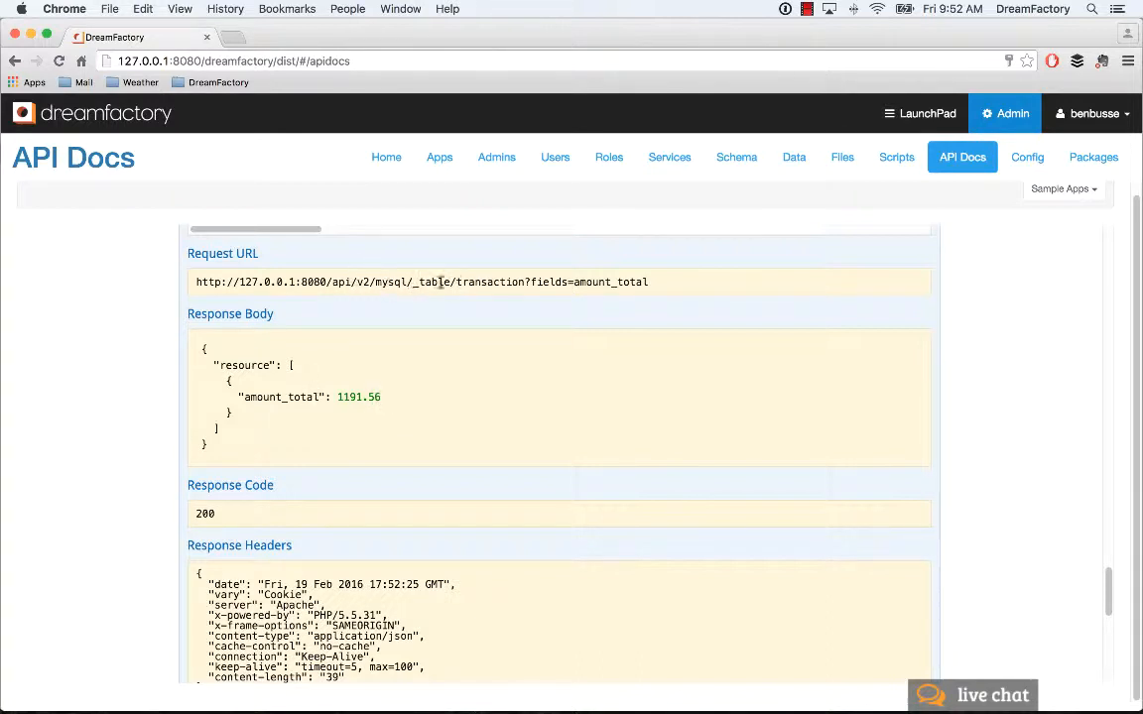
drag(456, 281, 525, 281)
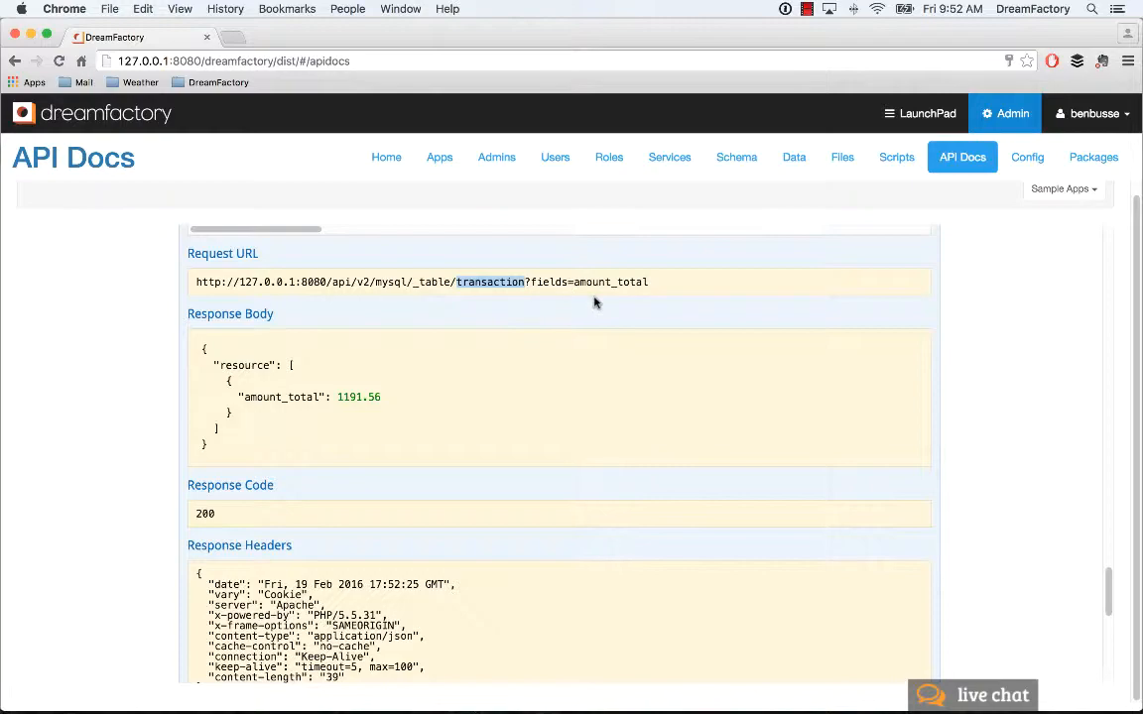
- Add email before amount_total in the GET request's fields parameter so that it reads "email, amount_total"
scroll(669, 293, up, 6)
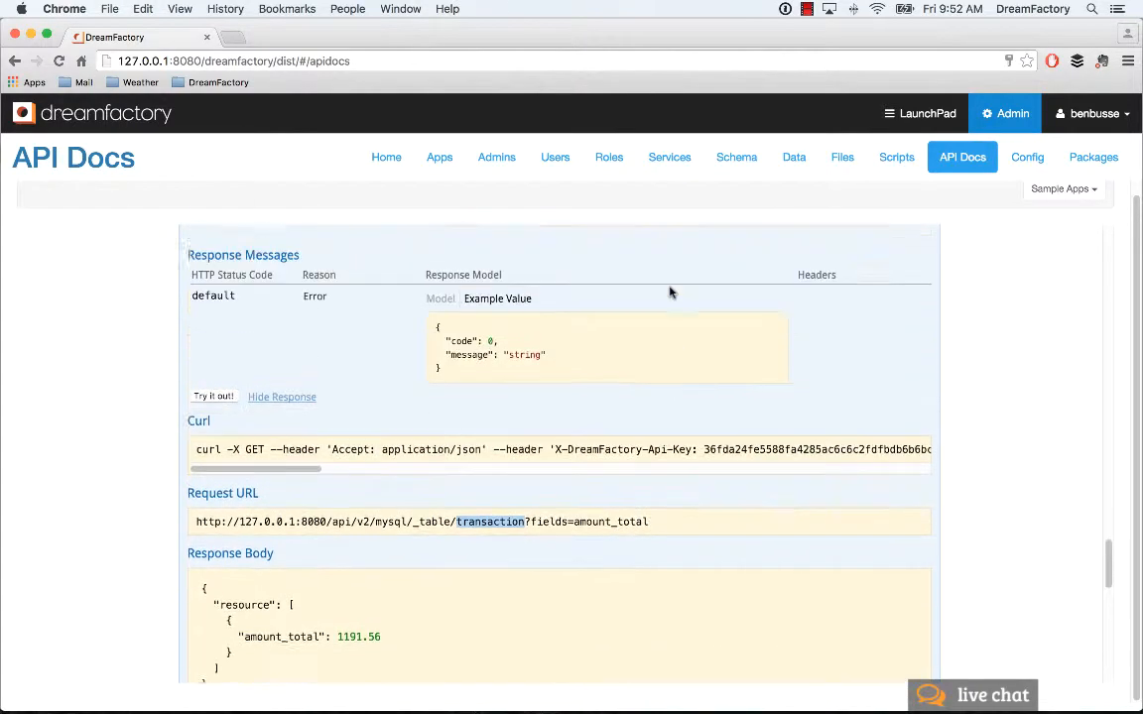
scroll(669, 294, up, 15)
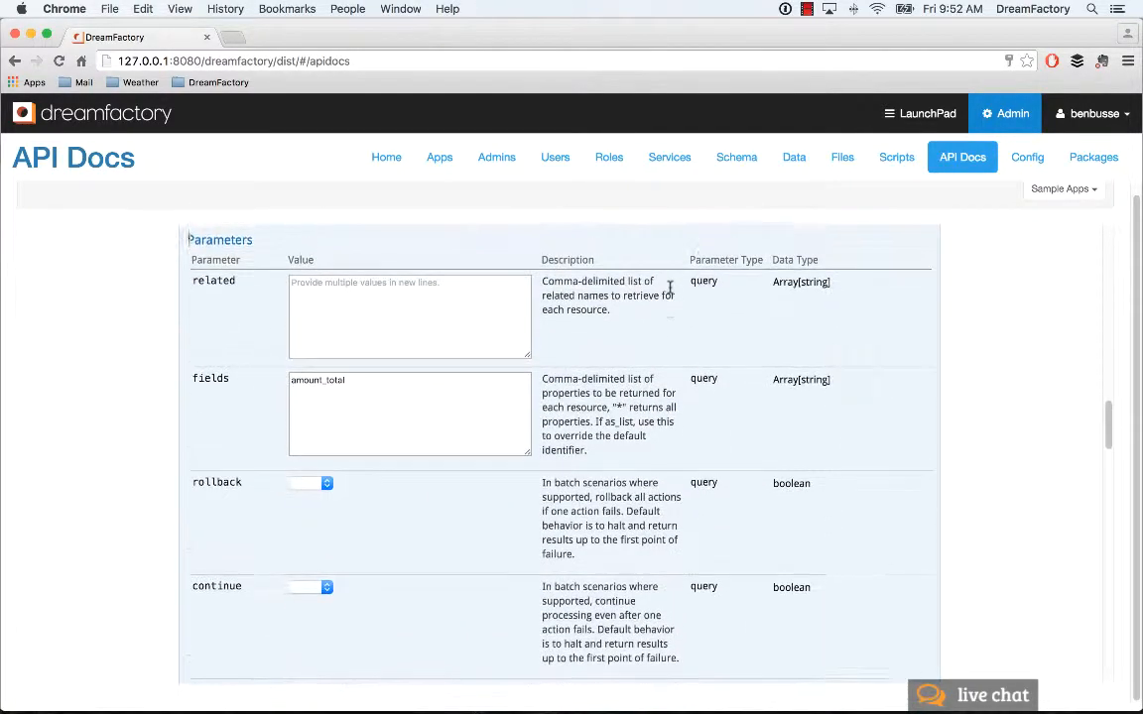
scroll(670, 293, down, 2)
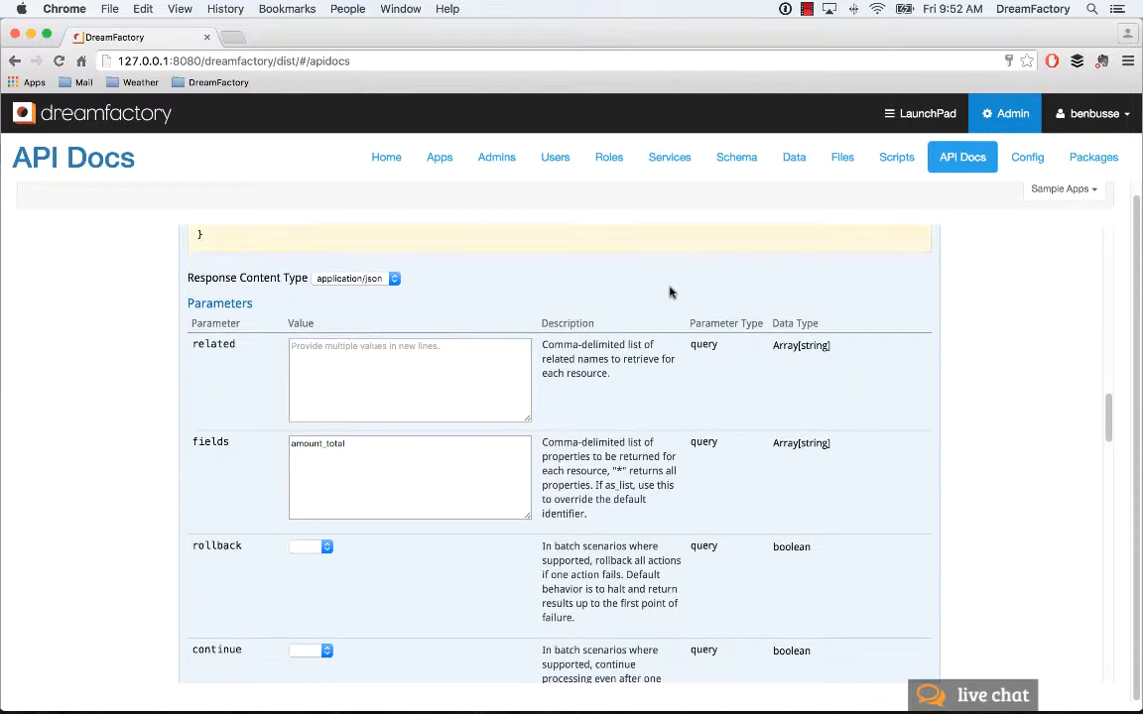
scroll(998, 385, down, 1)
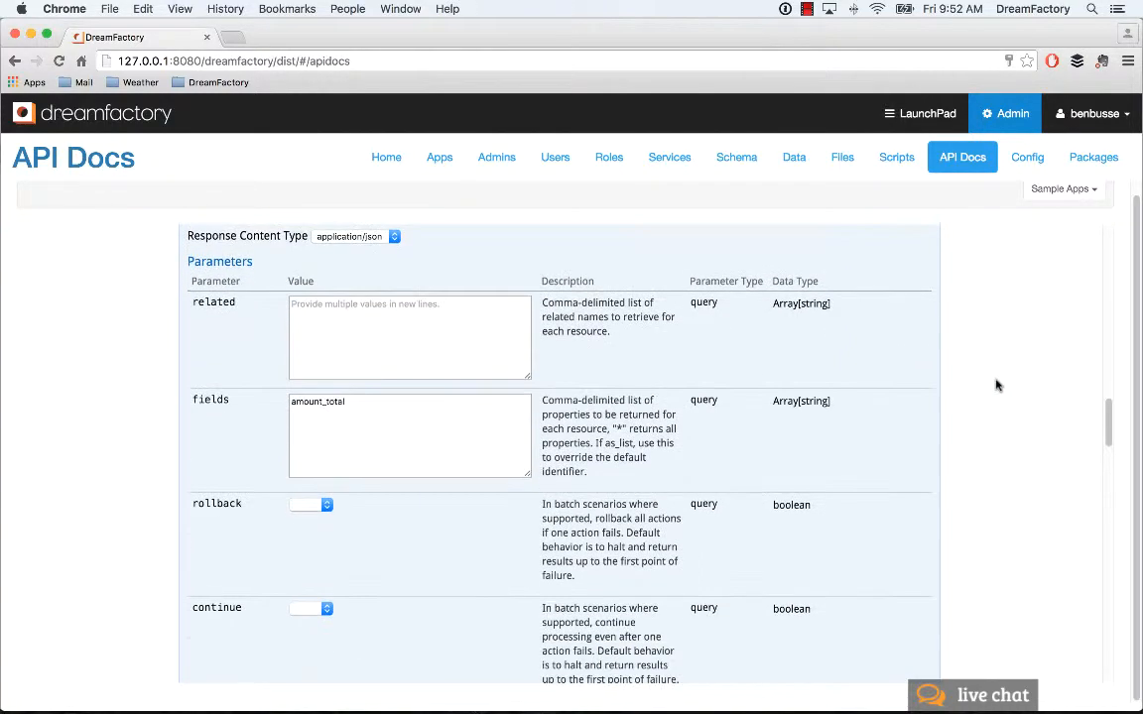
click(295, 401)
text(email,)
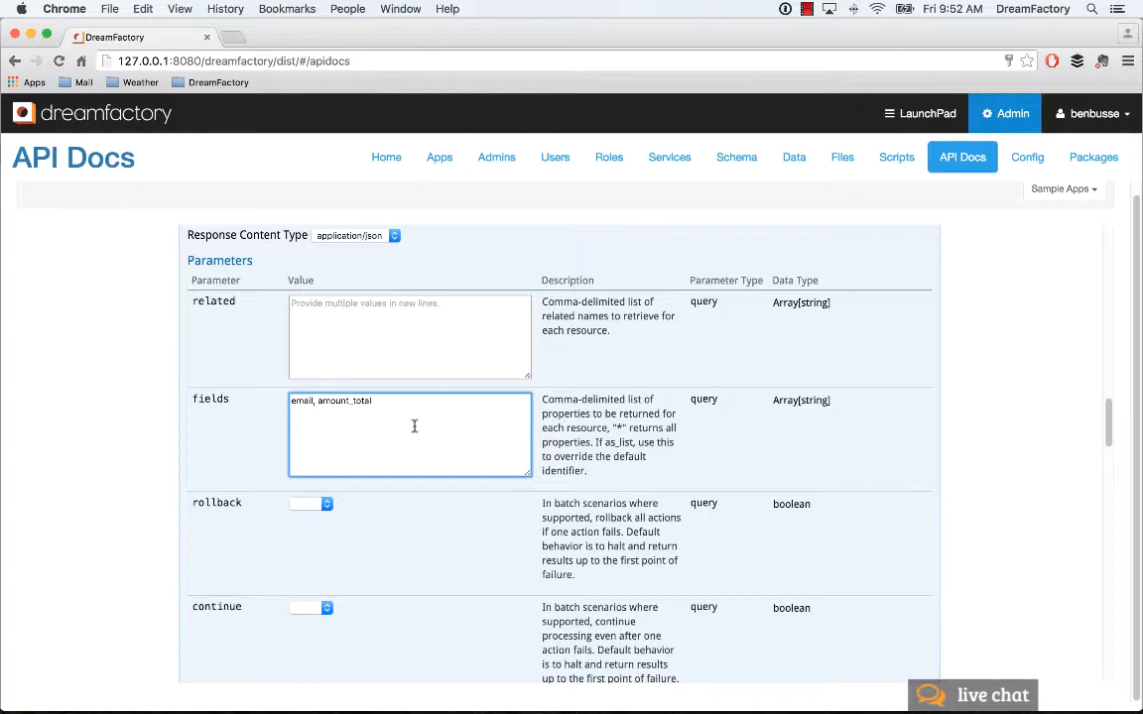
- Set the group parameter of the transaction table's GET request to email
scroll(415, 426, down, 5)
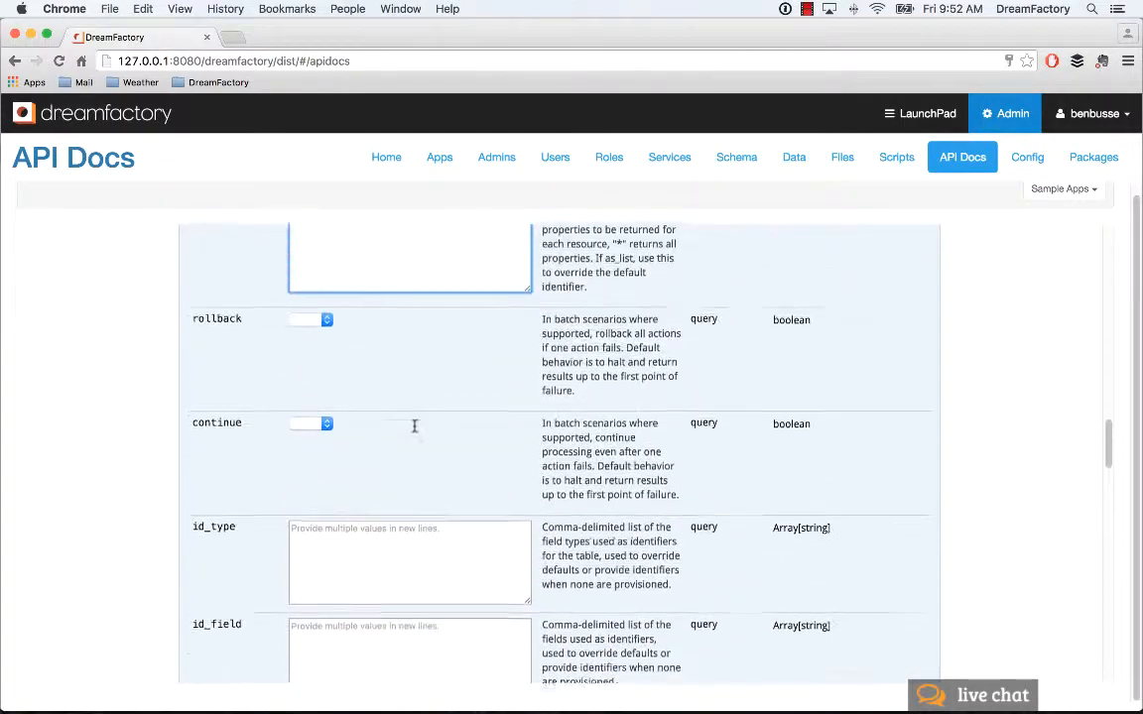
scroll(415, 425, up, 2)
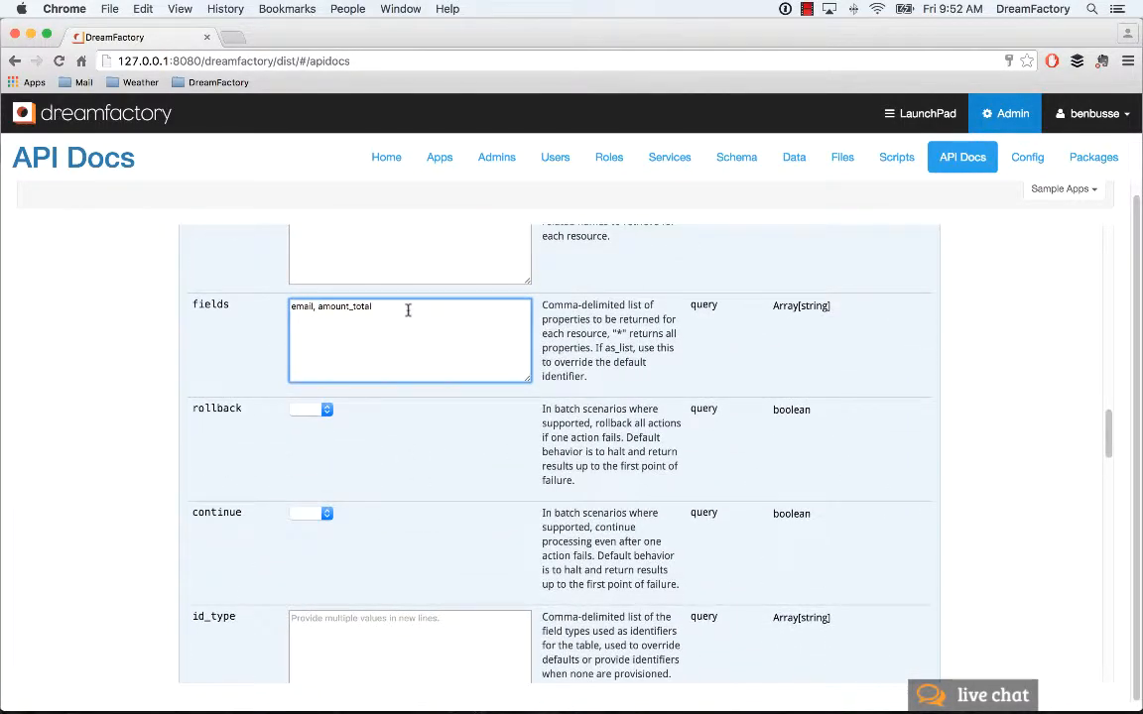
scroll(406, 311, down, 10)
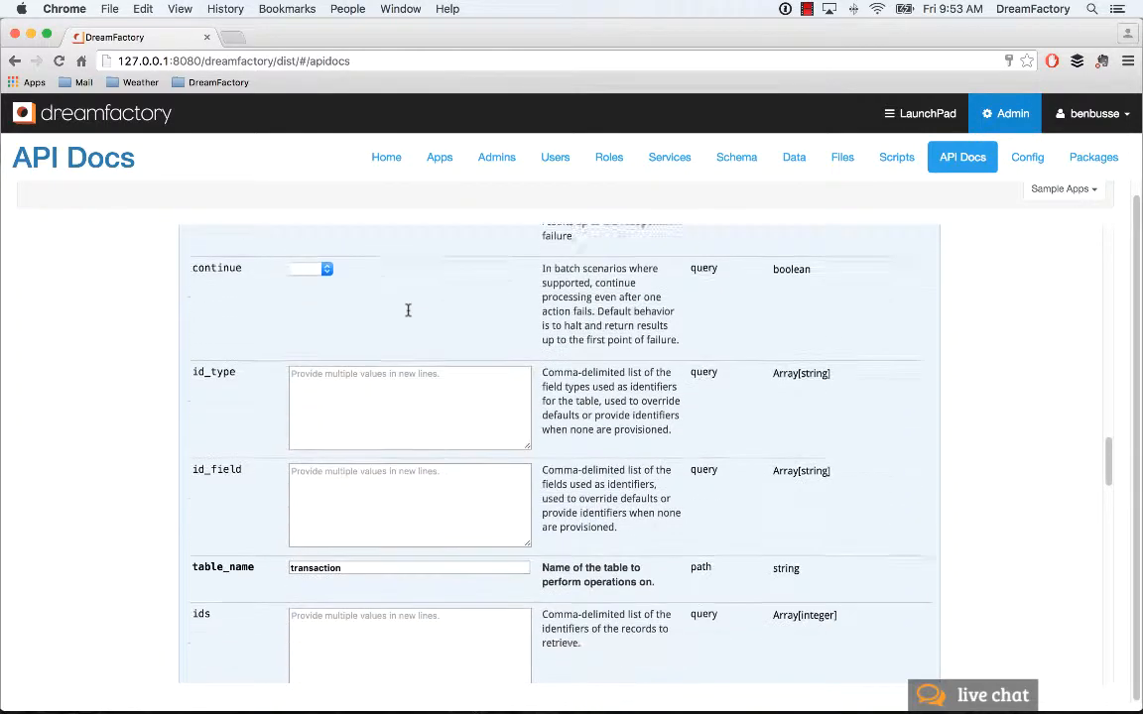
scroll(407, 311, down, 5)
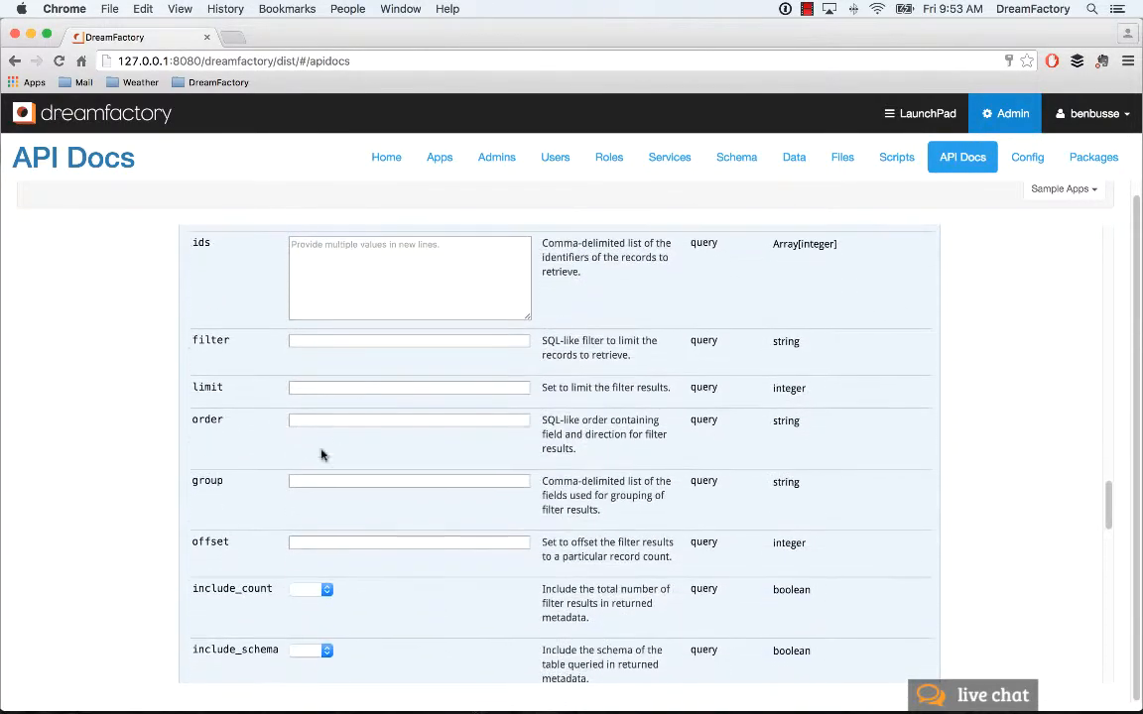
click(304, 484)
text(email)
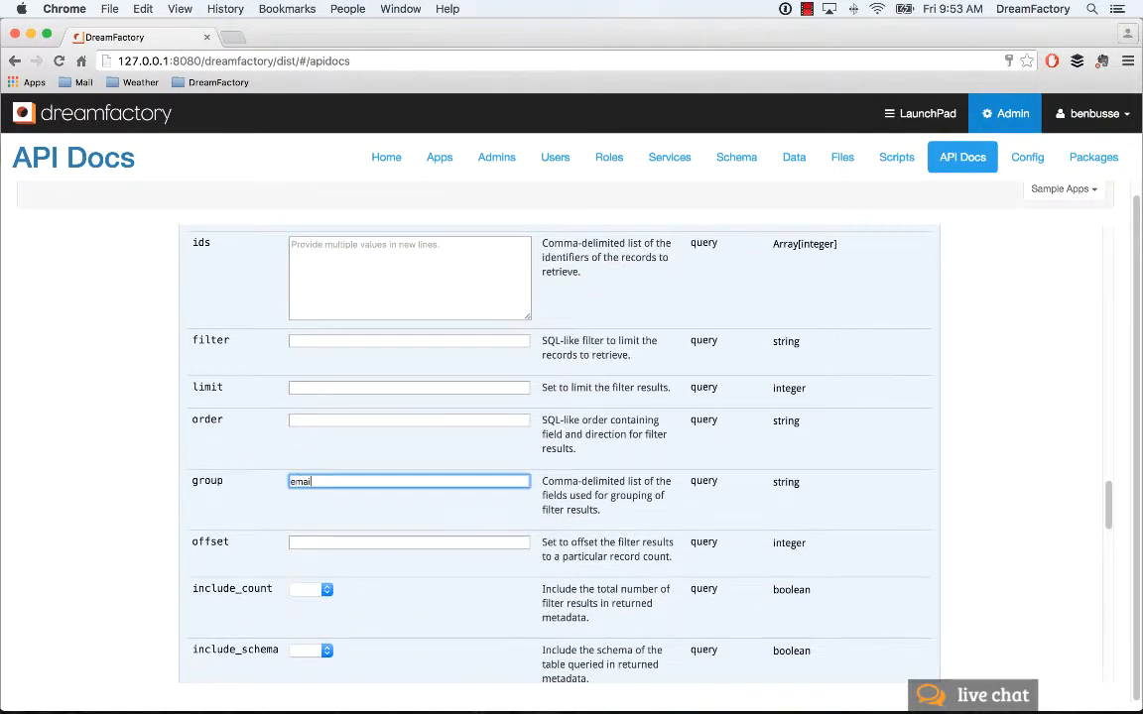
- Try out the GET request grouped by email and review its request URL and response body
scroll(300, 496, down, 10)
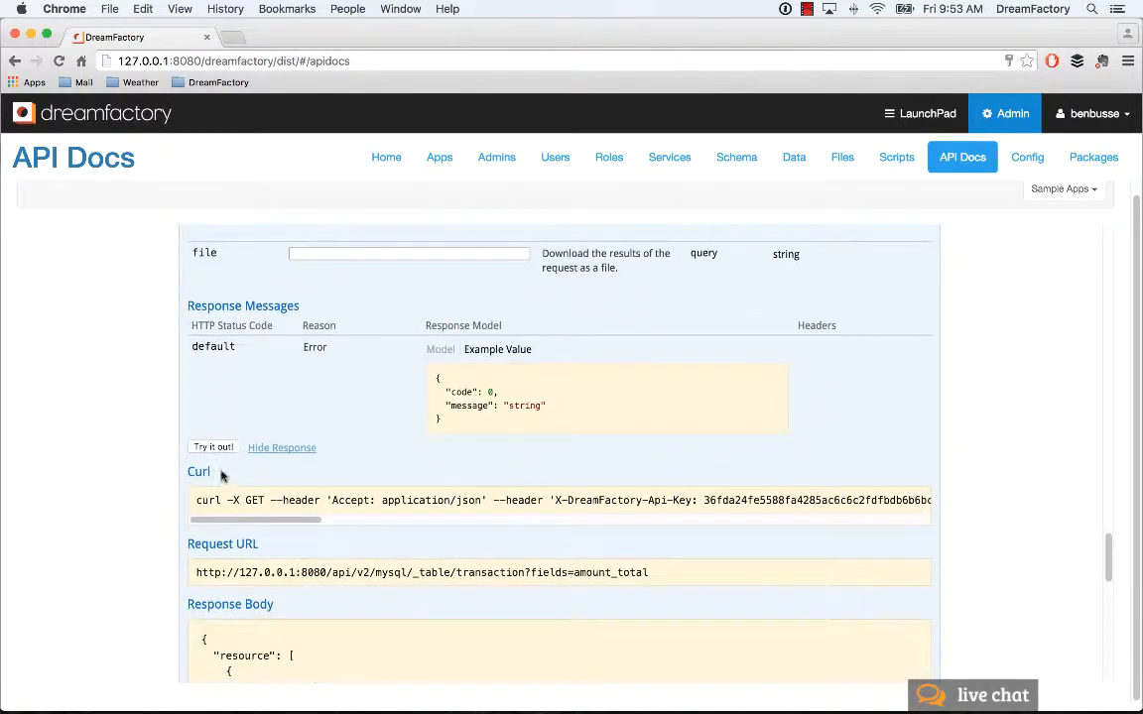
click(214, 448)
scroll(666, 572, down, 4)
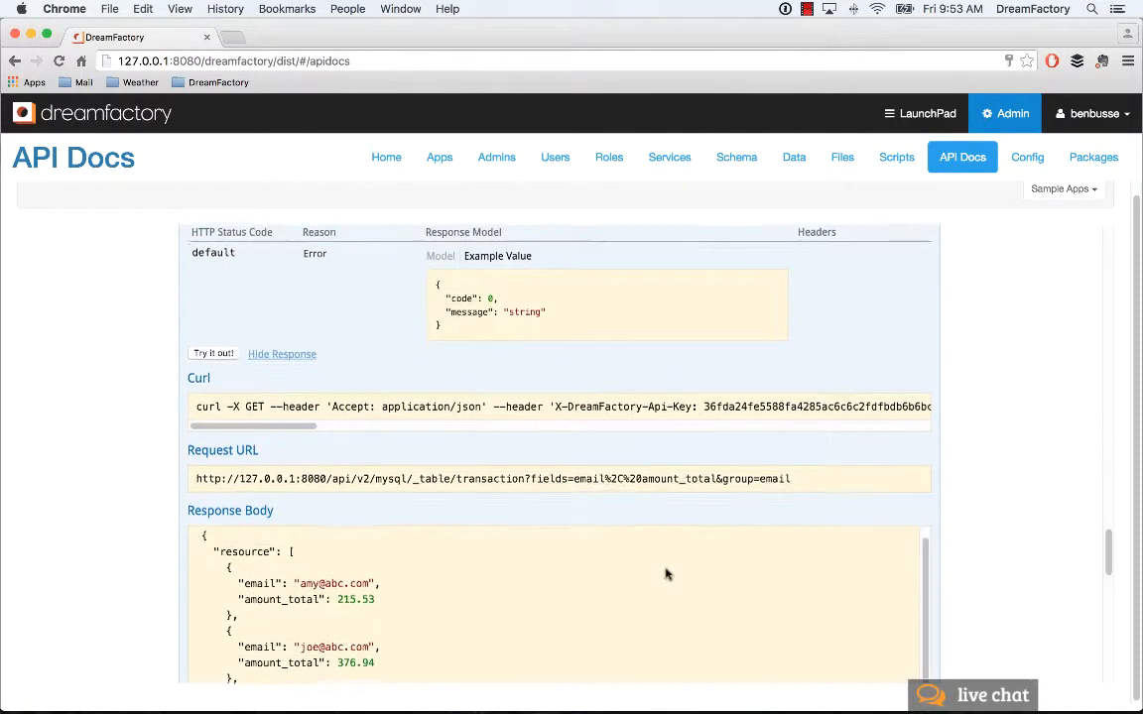
scroll(506, 347, down, 1)
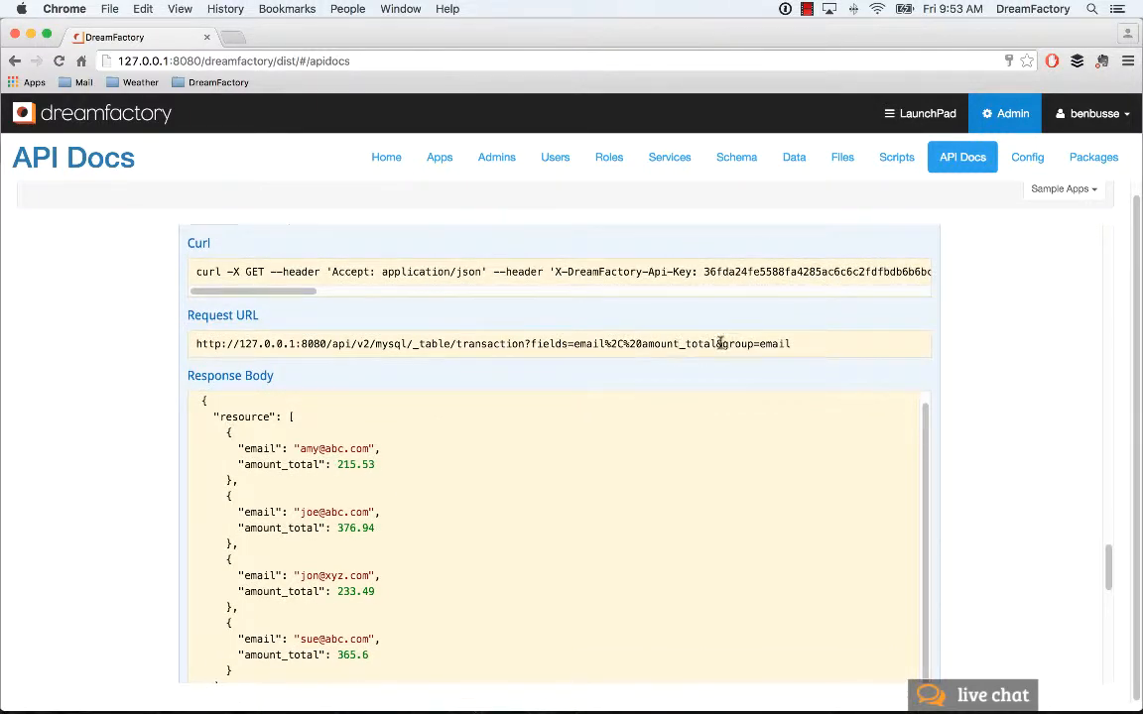
scroll(809, 351, down, 1)
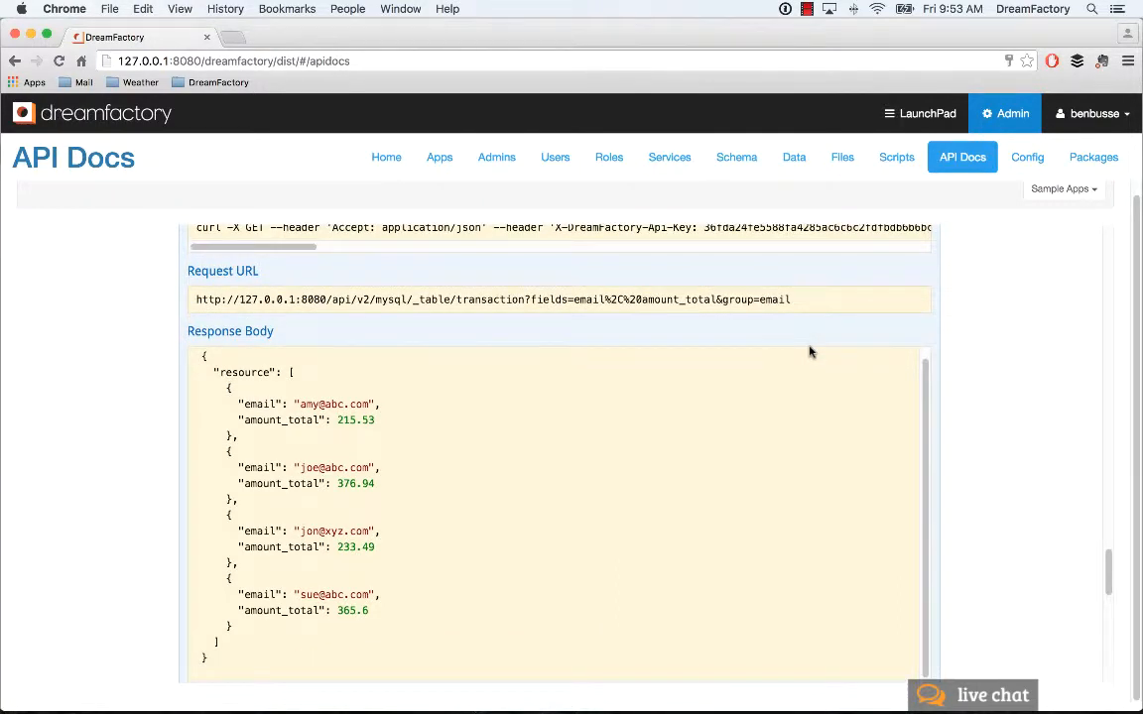
scroll(969, 388, up, 10)
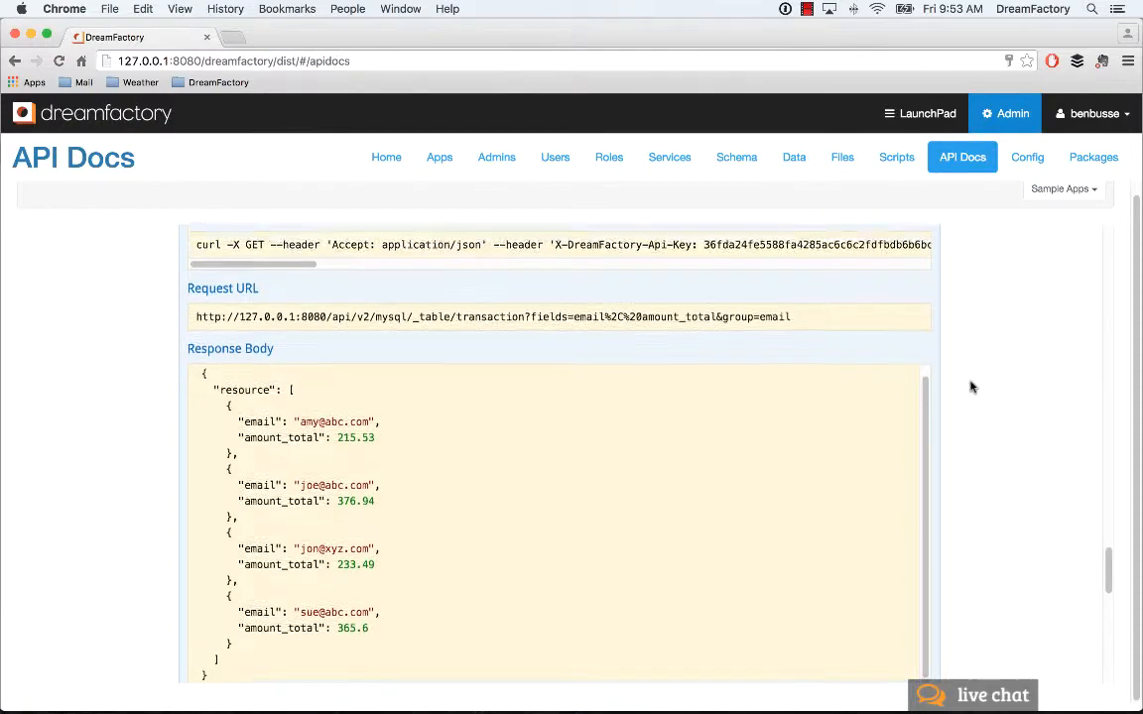
scroll(969, 388, down, 10)
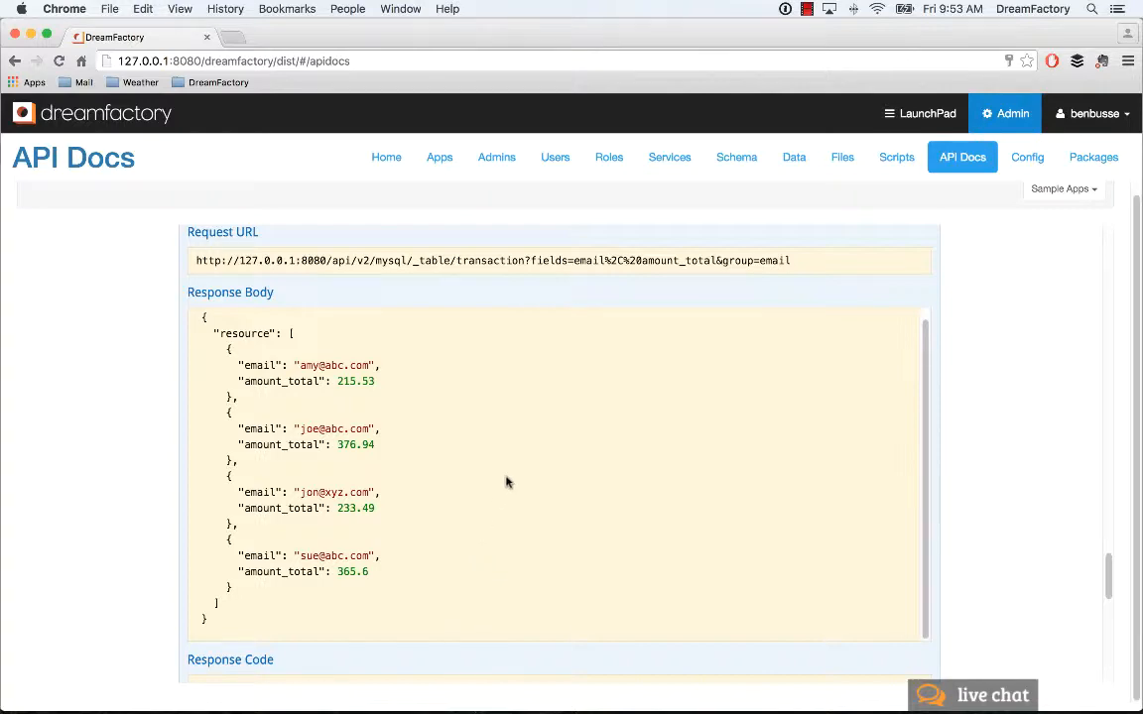
- Set the GET request's filter parameter to "email like %abc.com"
scroll(513, 474, up, 10)
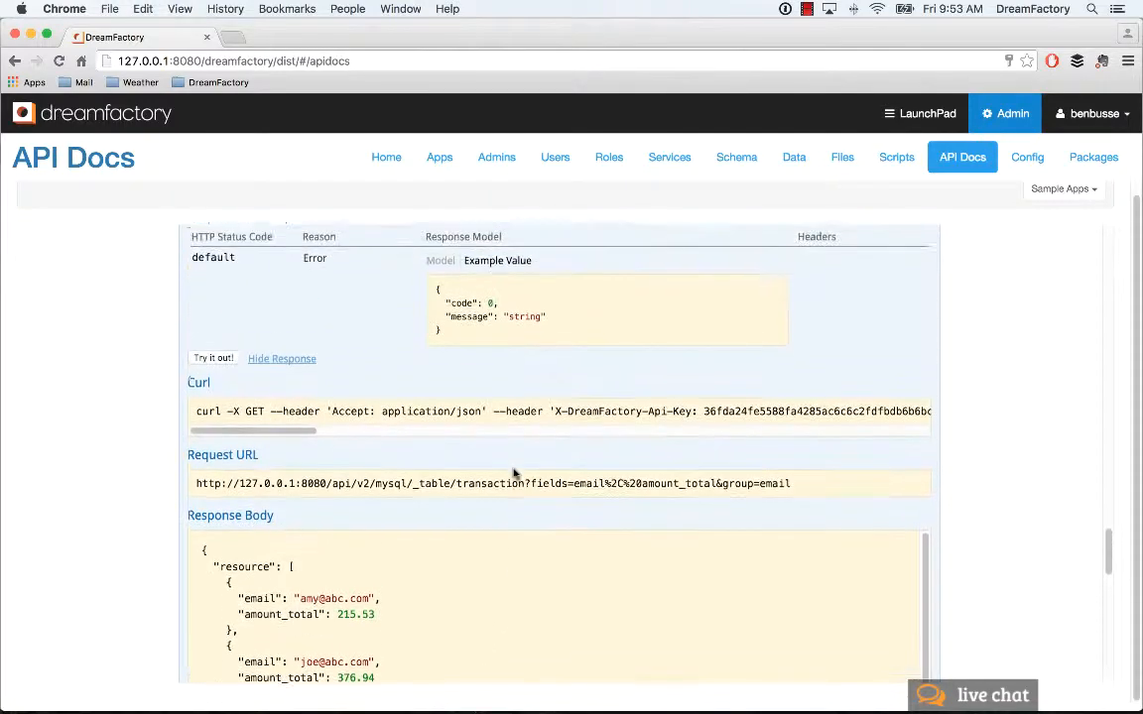
scroll(513, 474, up, 4)
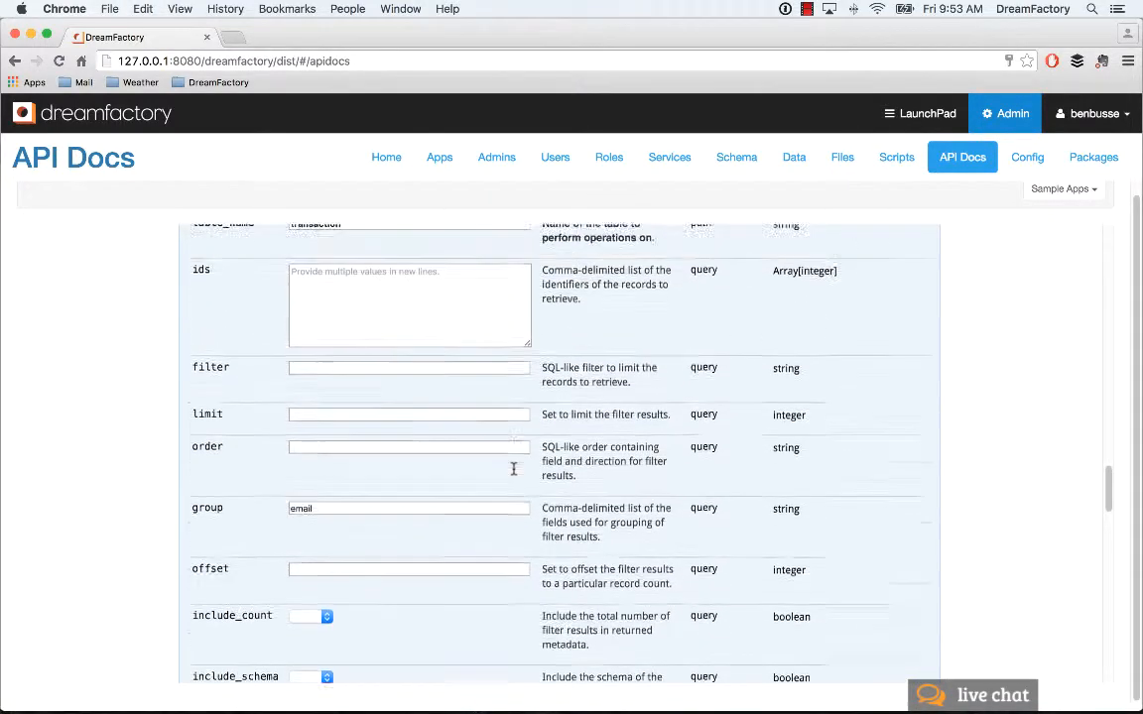
click(296, 413)
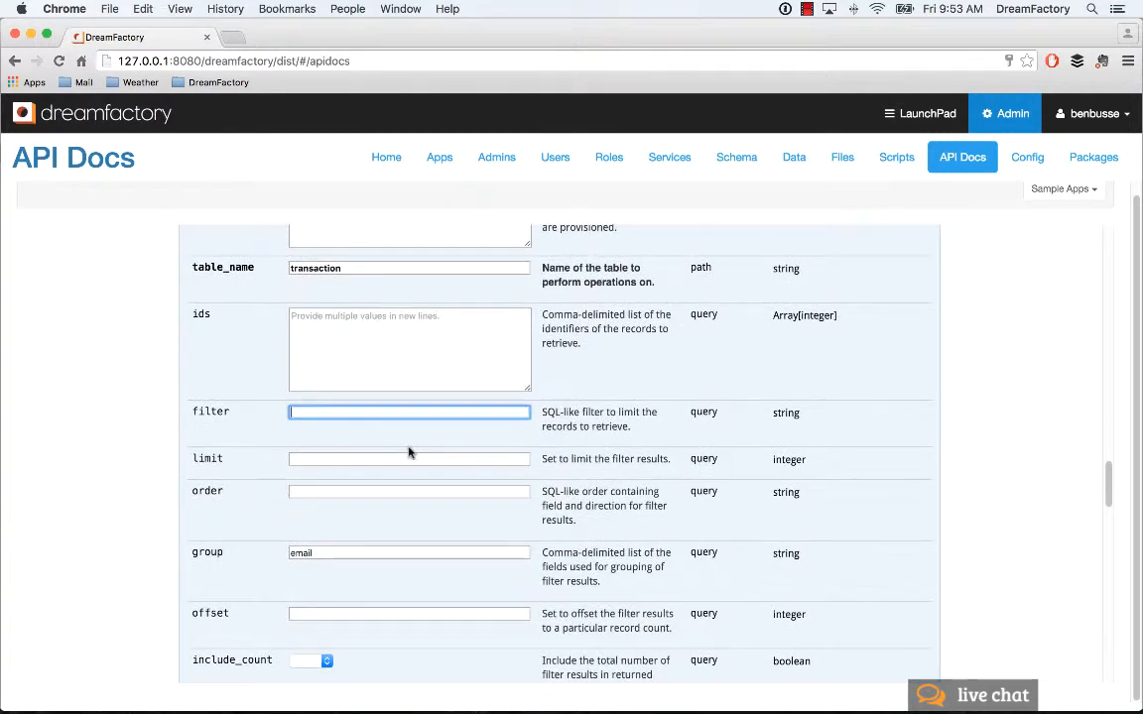
text(email like %abc.com)
- Try out the GET request with the email filter and review the amount_total for each returned email
scroll(407, 449, down, 10)
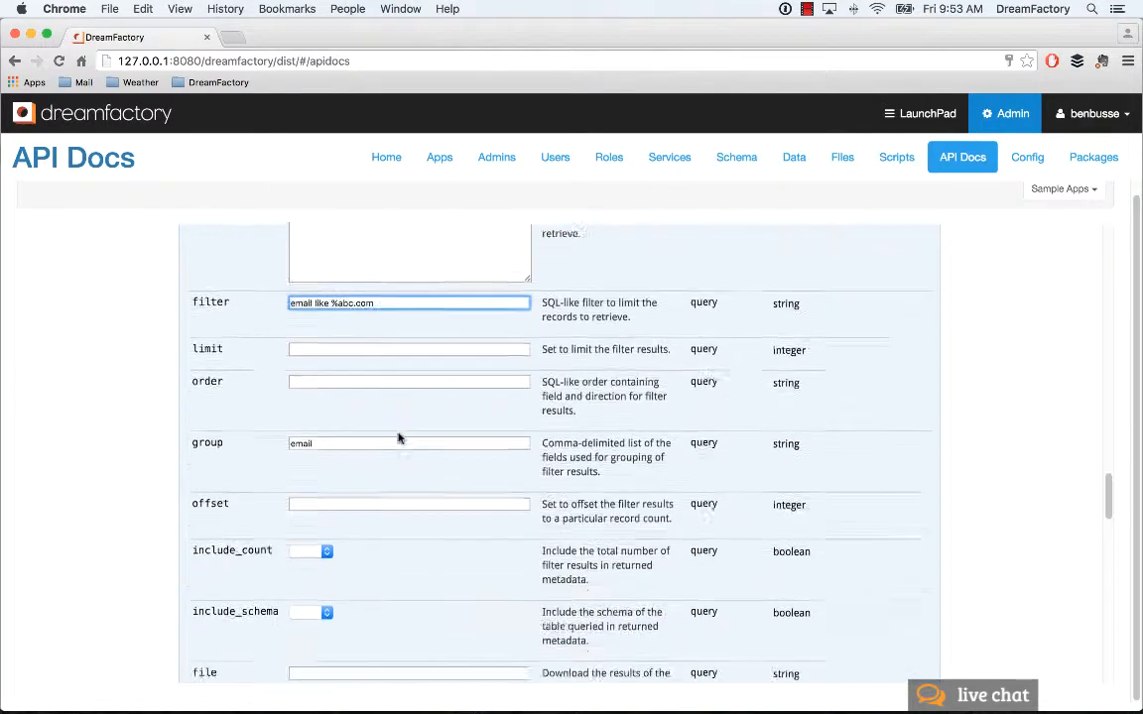
scroll(399, 429, down, 2)
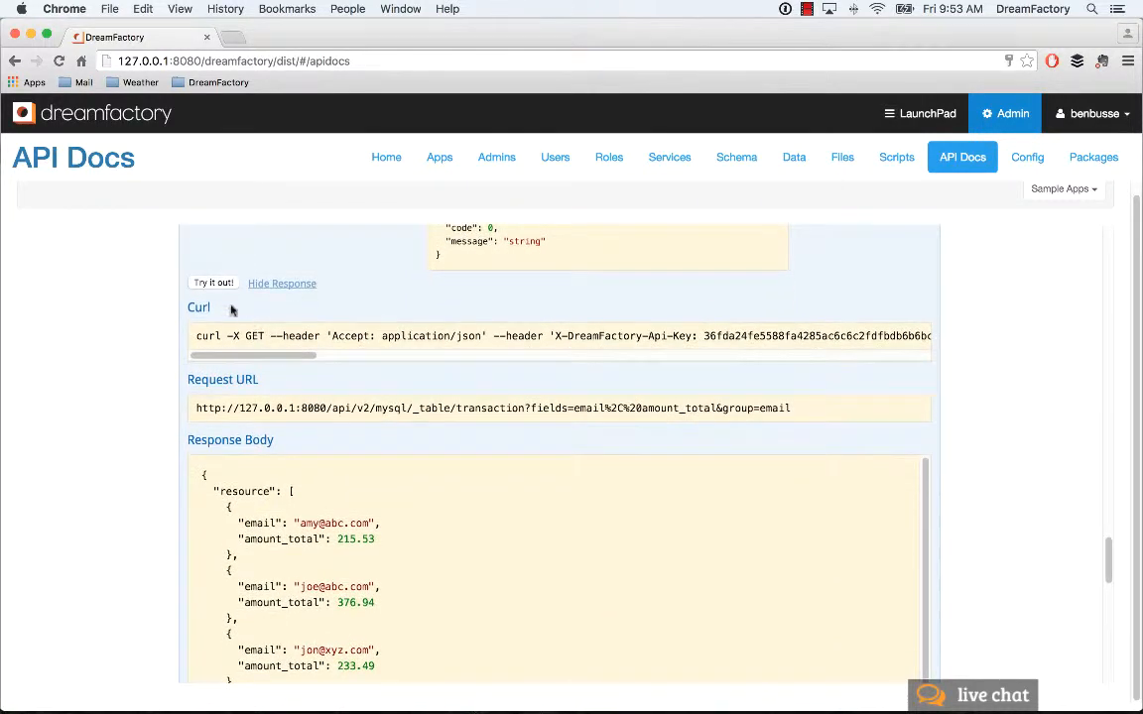
click(213, 283)
scroll(646, 475, down, 2)
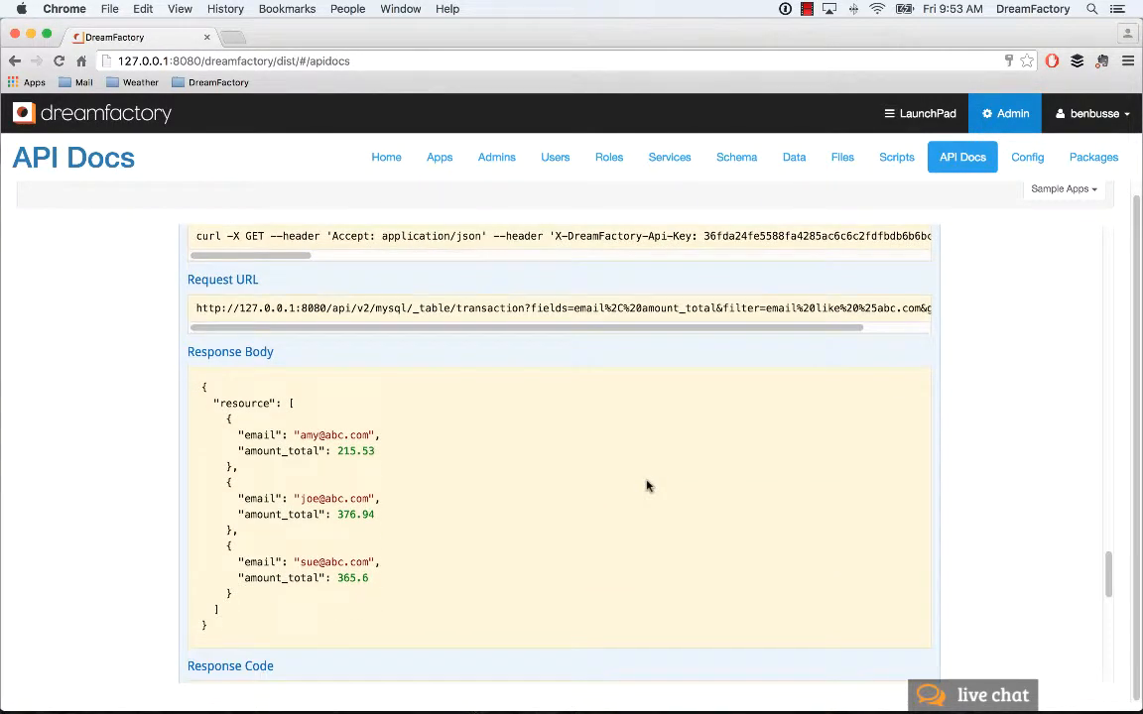
- Clear the GET request's filter parameter and set its group parameter to zip_code
scroll(646, 486, up, 15)
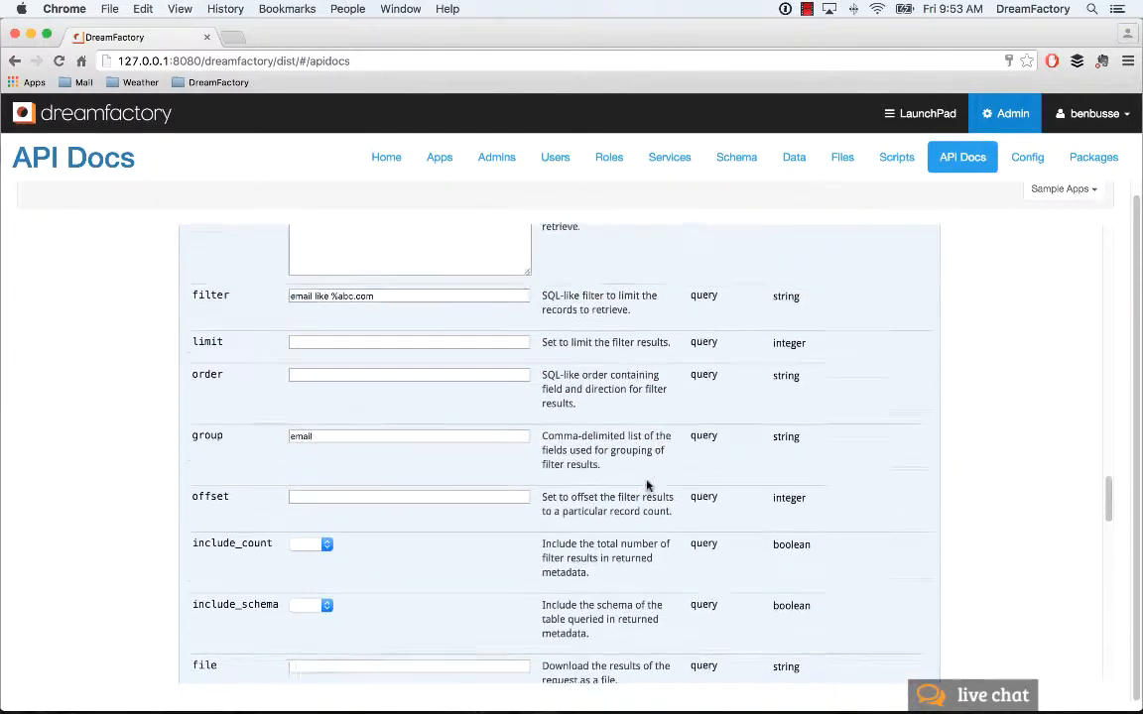
scroll(646, 485, up, 3)
drag(375, 429, 256, 424)
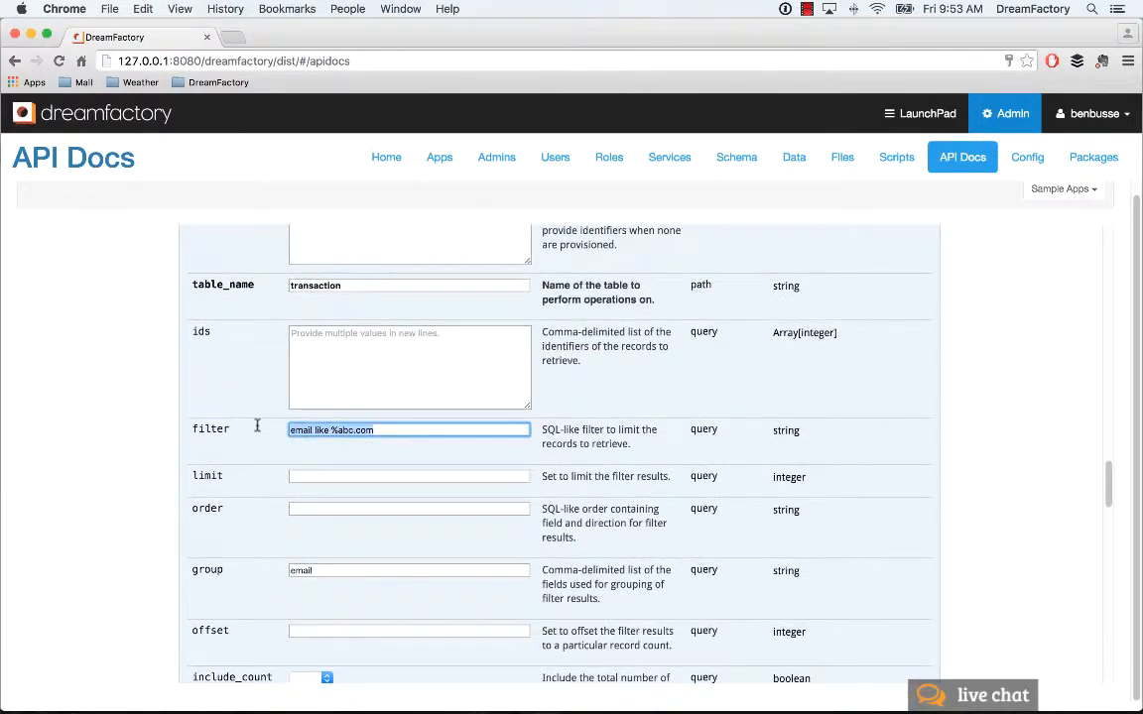
key(BackSpace)
drag(339, 571, 265, 570)
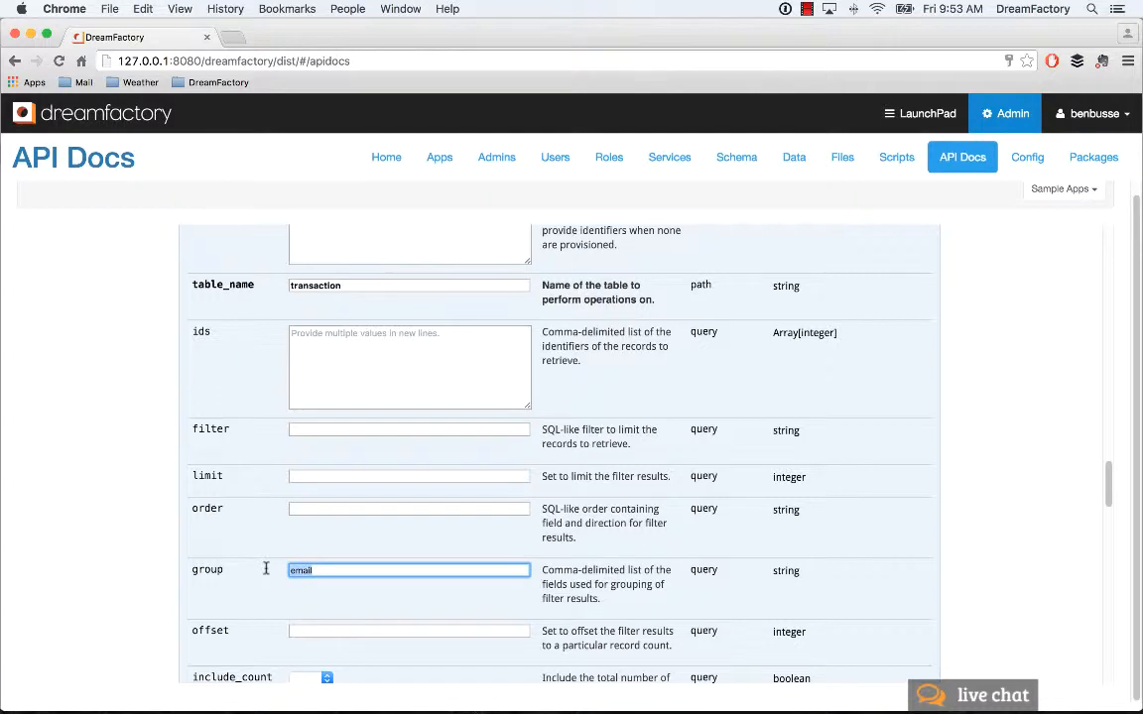
text(zip_code)
- Replace email with zip_code in the fields parameter so that it reads "zip_code, amount_total"
scroll(400, 417, up, 5)
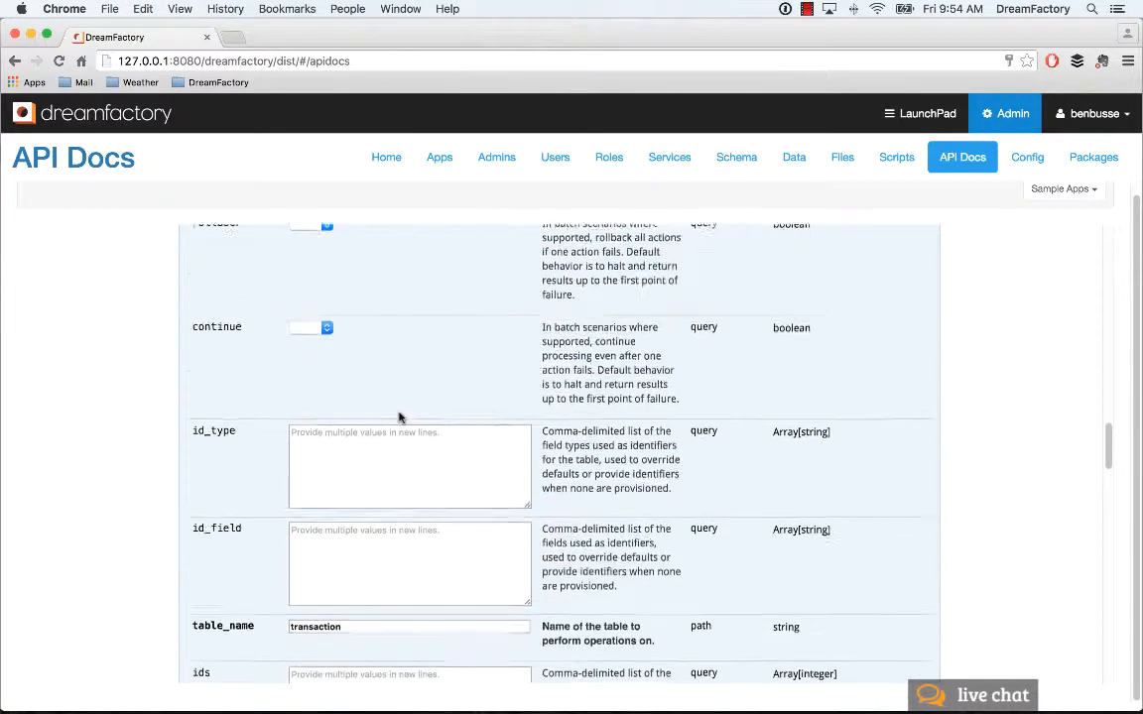
scroll(364, 493, up, 3)
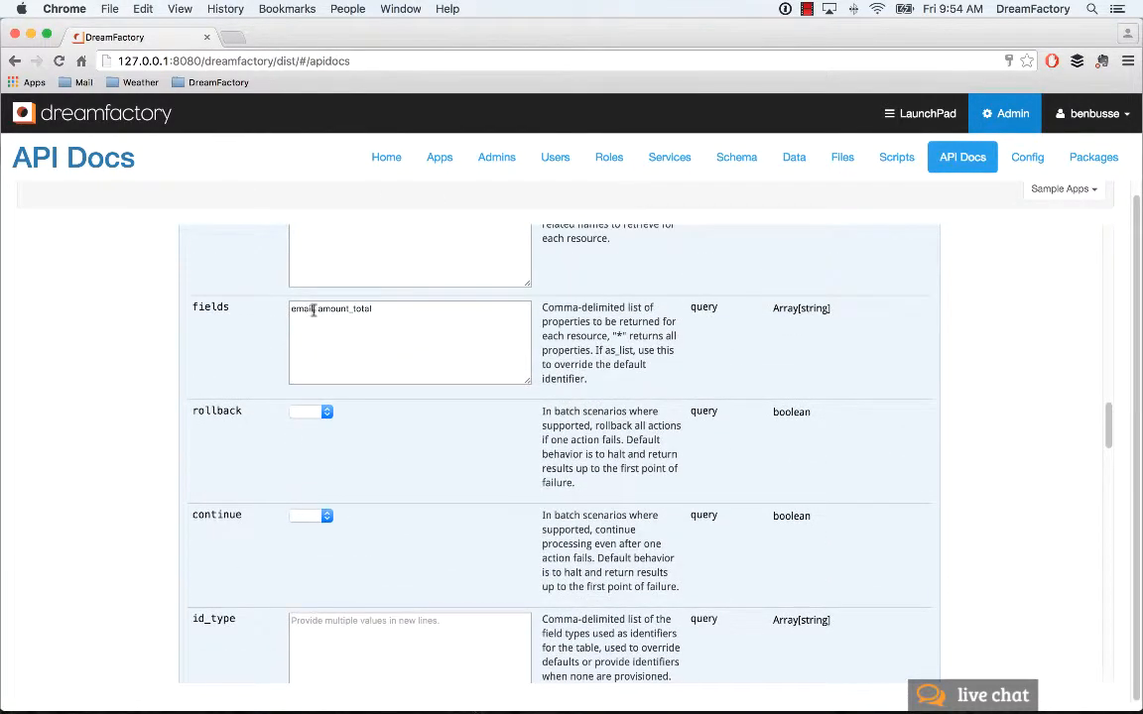
click(310, 308)
drag(311, 309, 255, 304)
key(BackSpace)
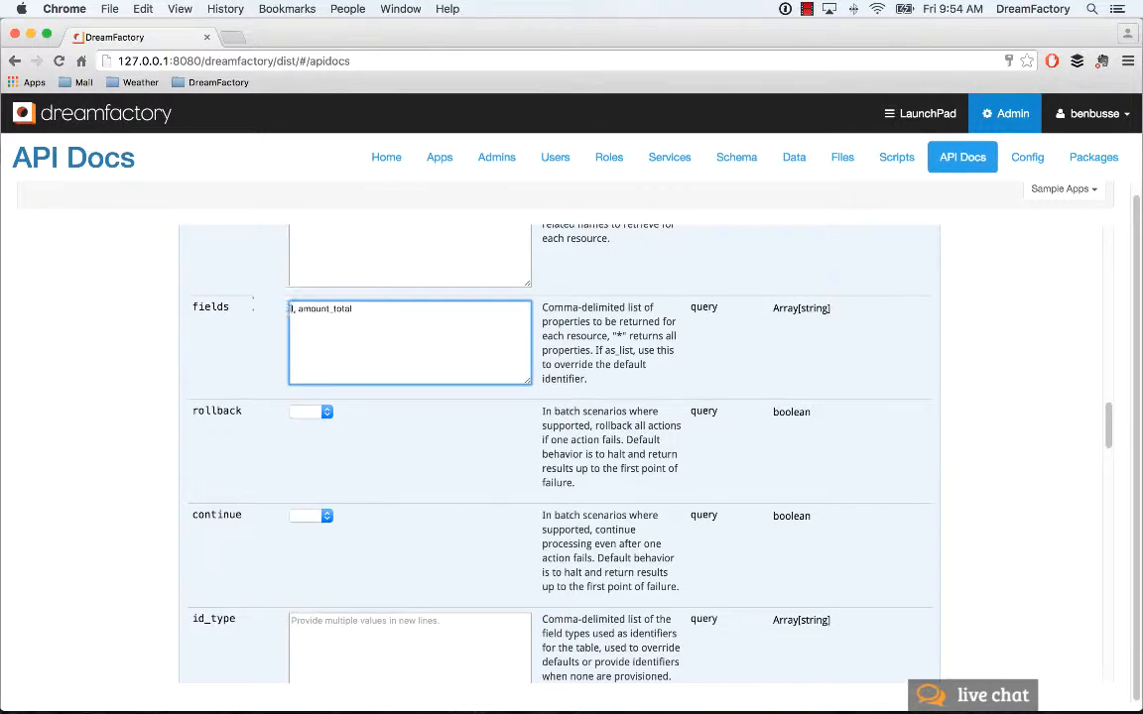
key(Right)
key(BackSpace)
text(zip_code)
- Try out the GET request grouped by zip_code, review the response body, and return to the start of the API documentation
scroll(255, 314, down, 10)
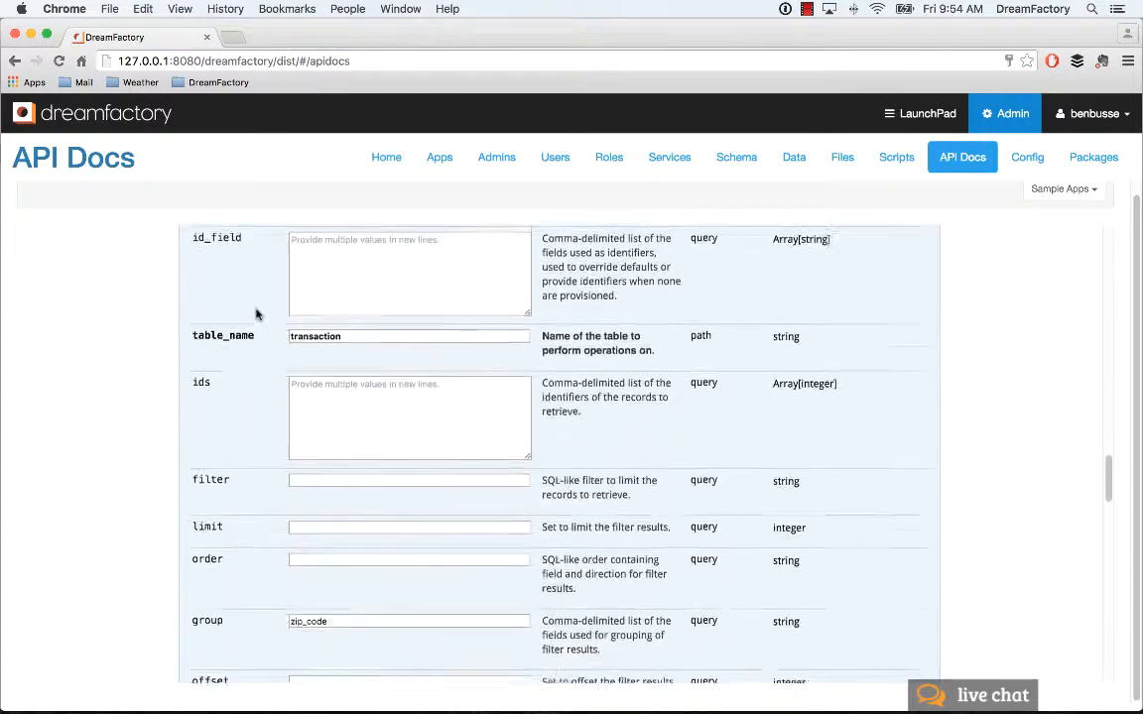
scroll(220, 558, down, 5)
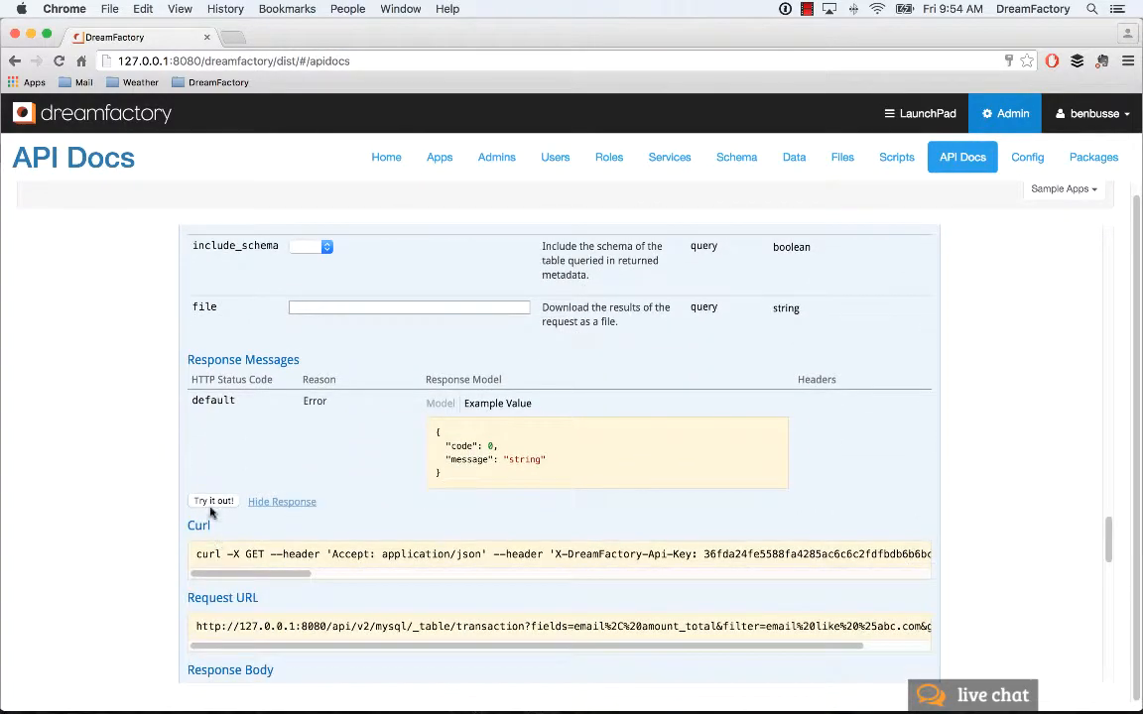
click(211, 502)
scroll(581, 452, down, 5)
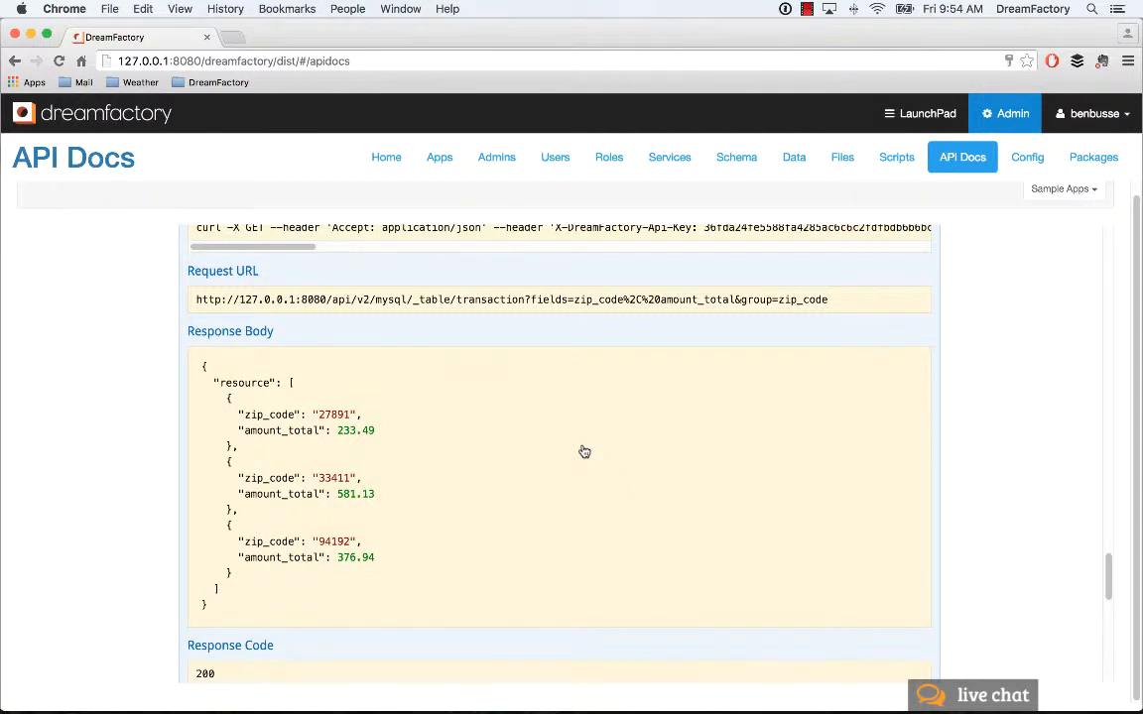
scroll(585, 452, up, 20)
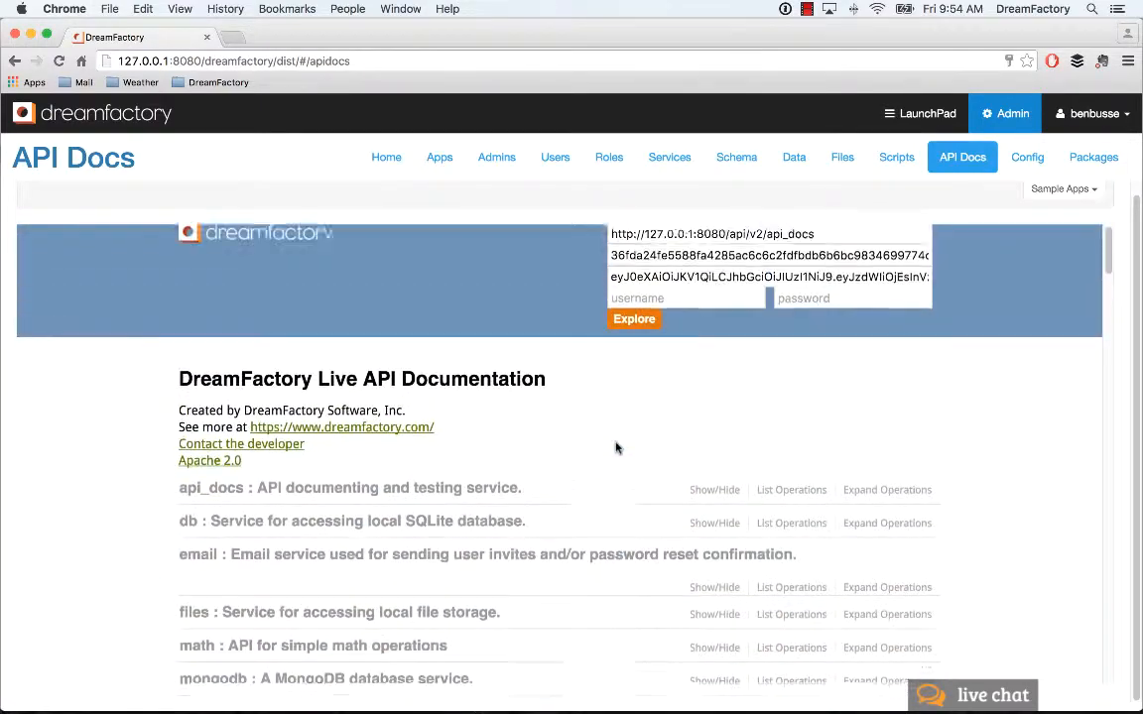
scroll(615, 449, up, 2)
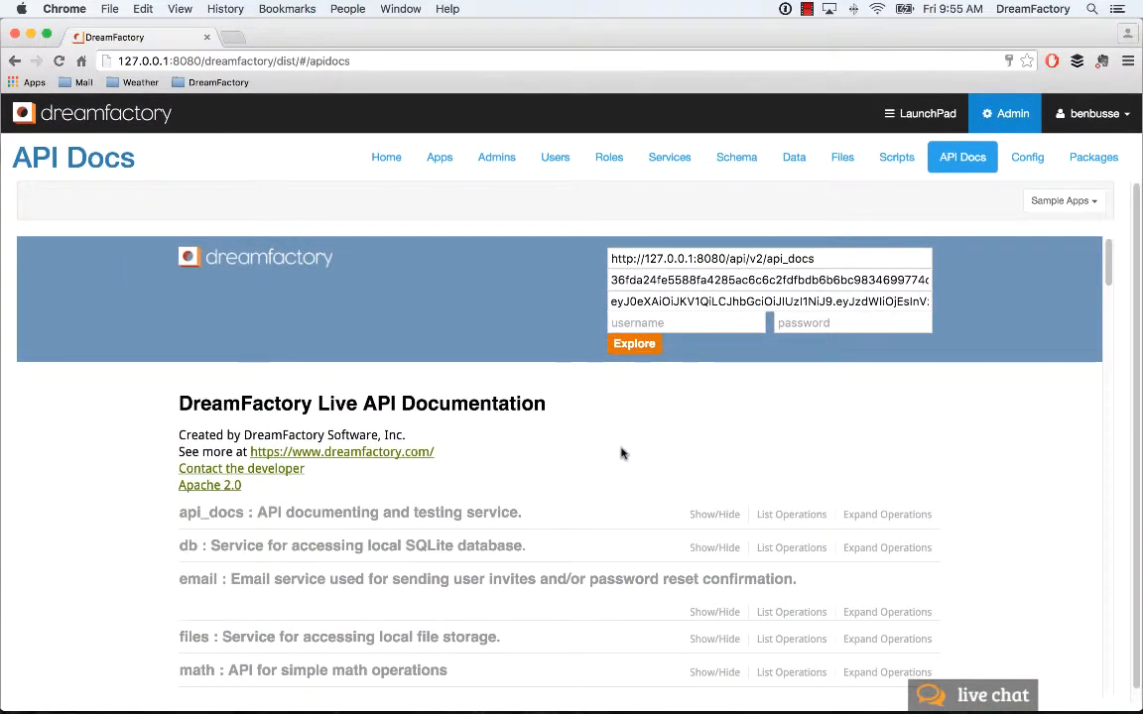